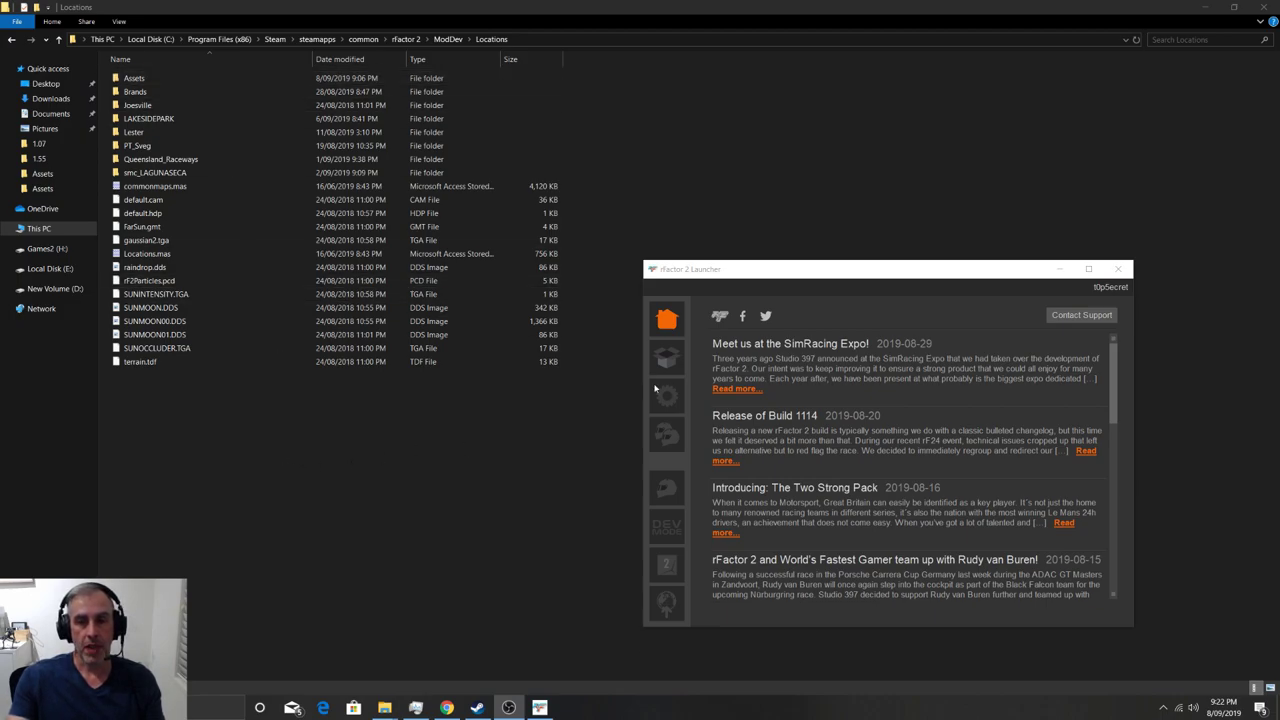
# Browse to ModDev\Locations and check the Assets folder and its empty ANIMS subfolder.
pyautogui.moveTo(848, 267); pyautogui.dragTo(818, 270)
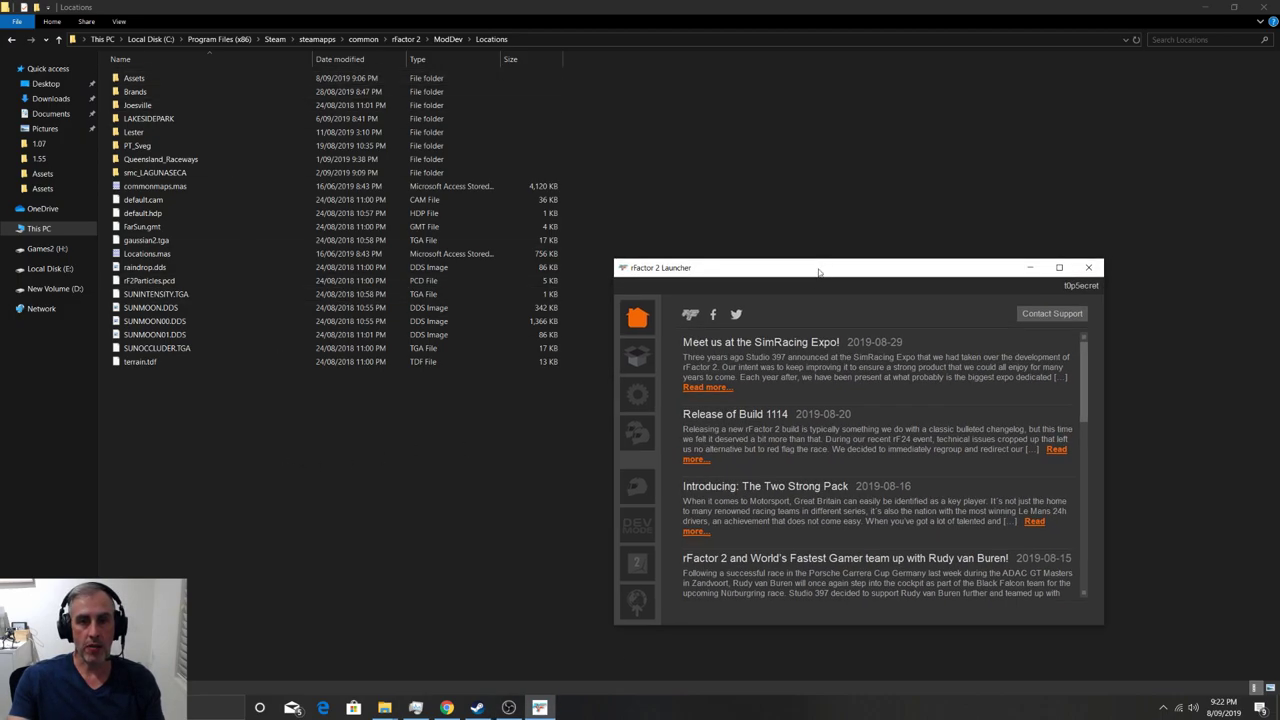
pyautogui.click(405, 39)
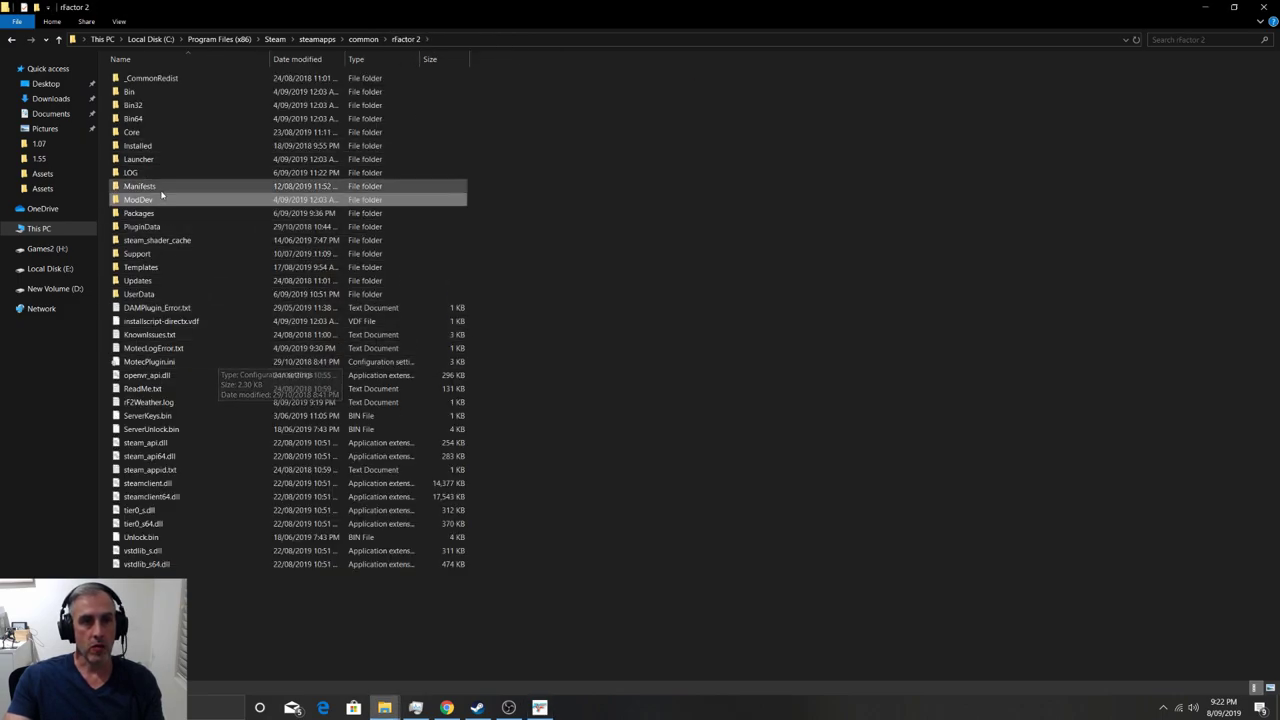
pyautogui.doubleClick(161, 198)
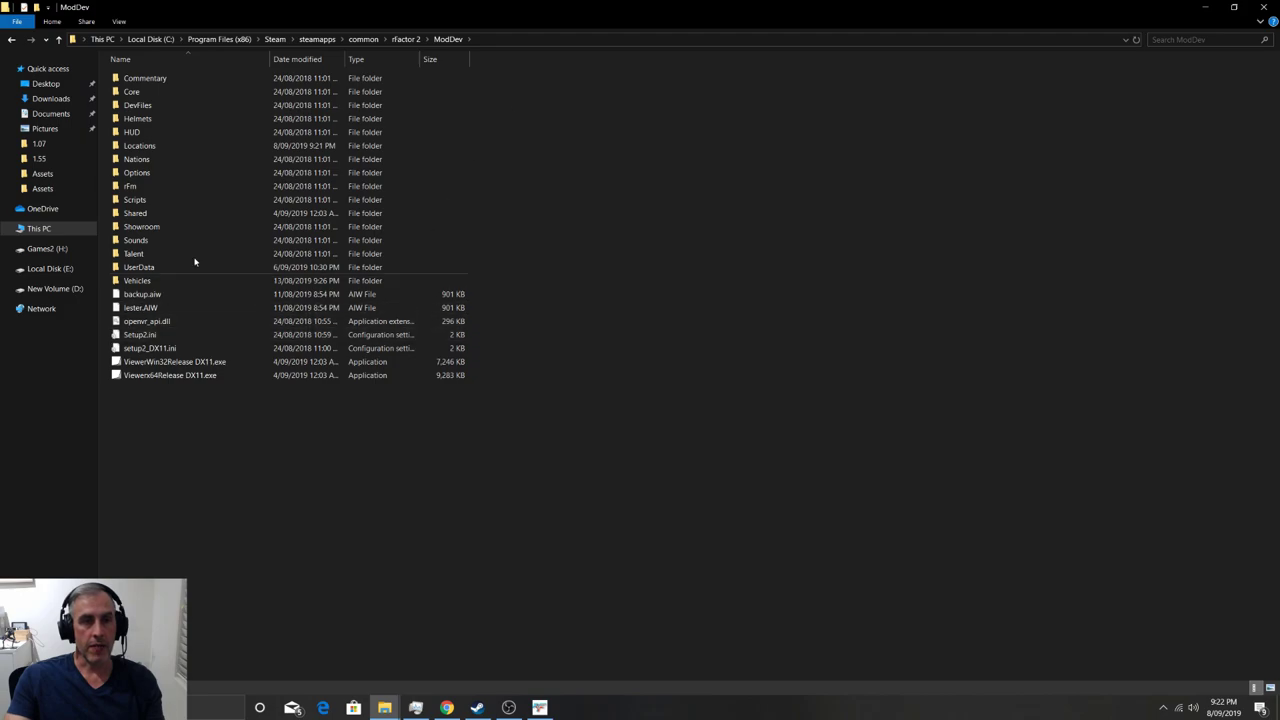
pyautogui.doubleClick(165, 147)
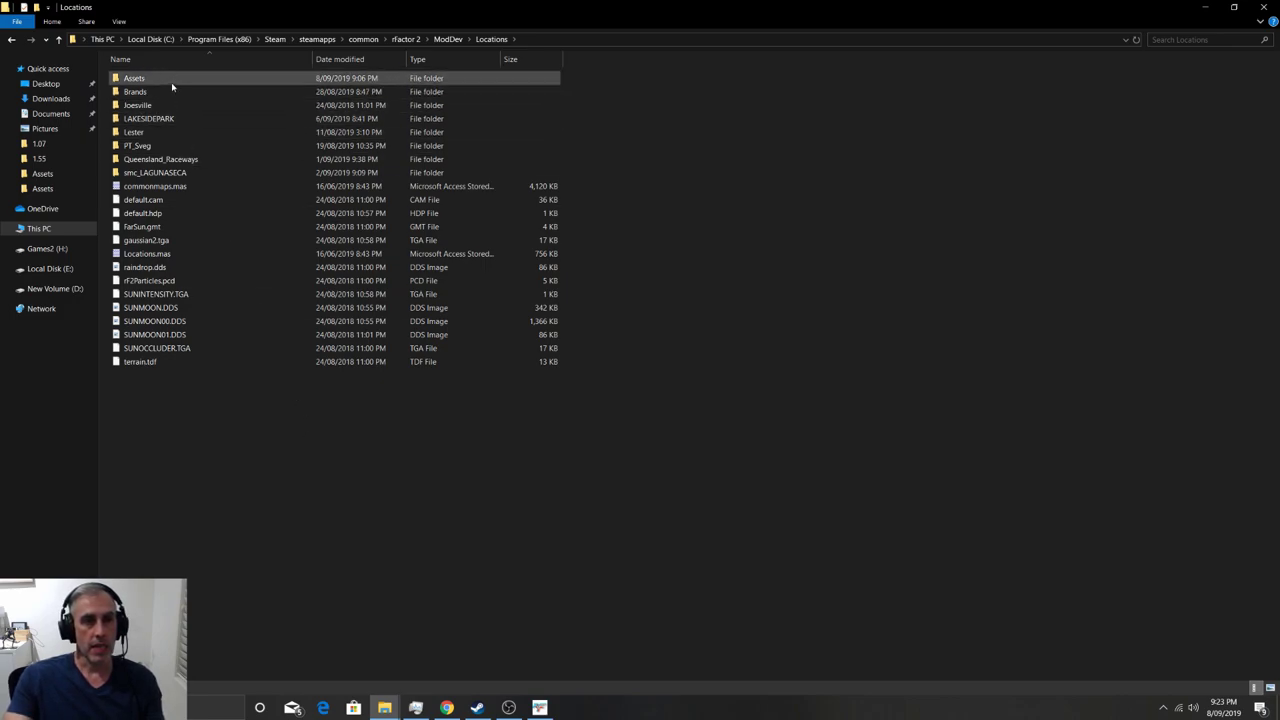
pyautogui.click(133, 84)
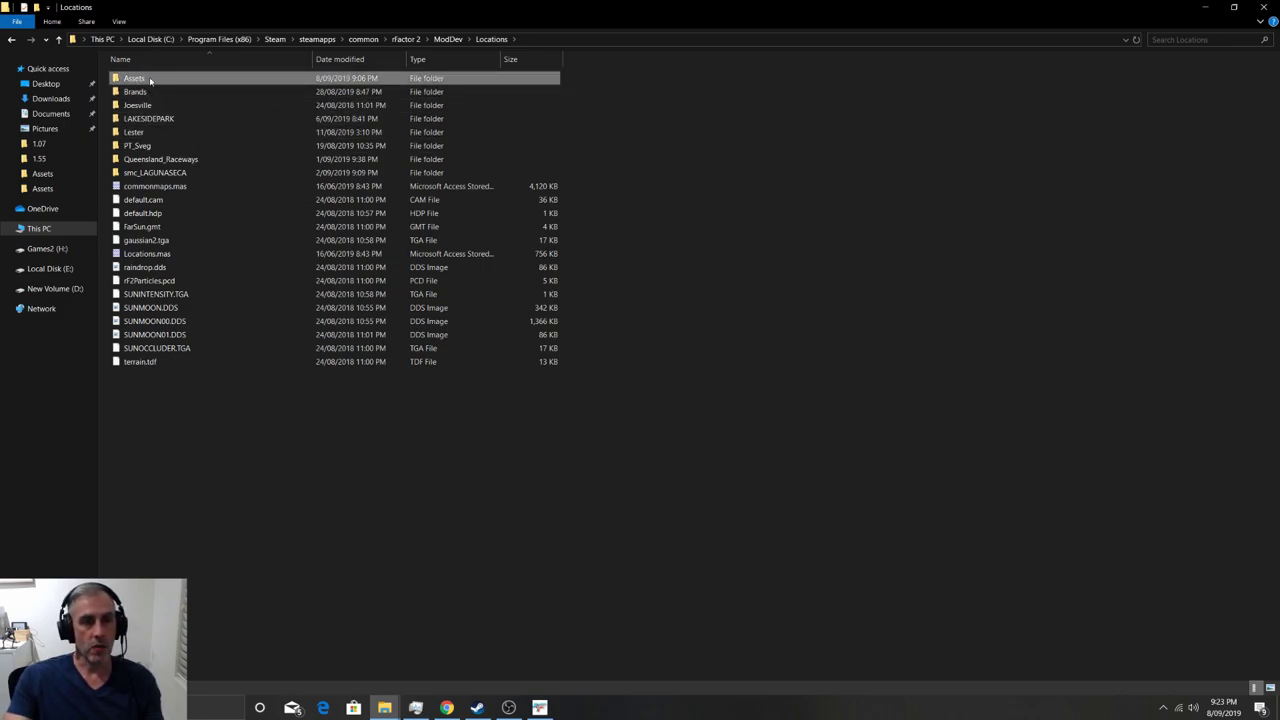
pyautogui.doubleClick(150, 80)
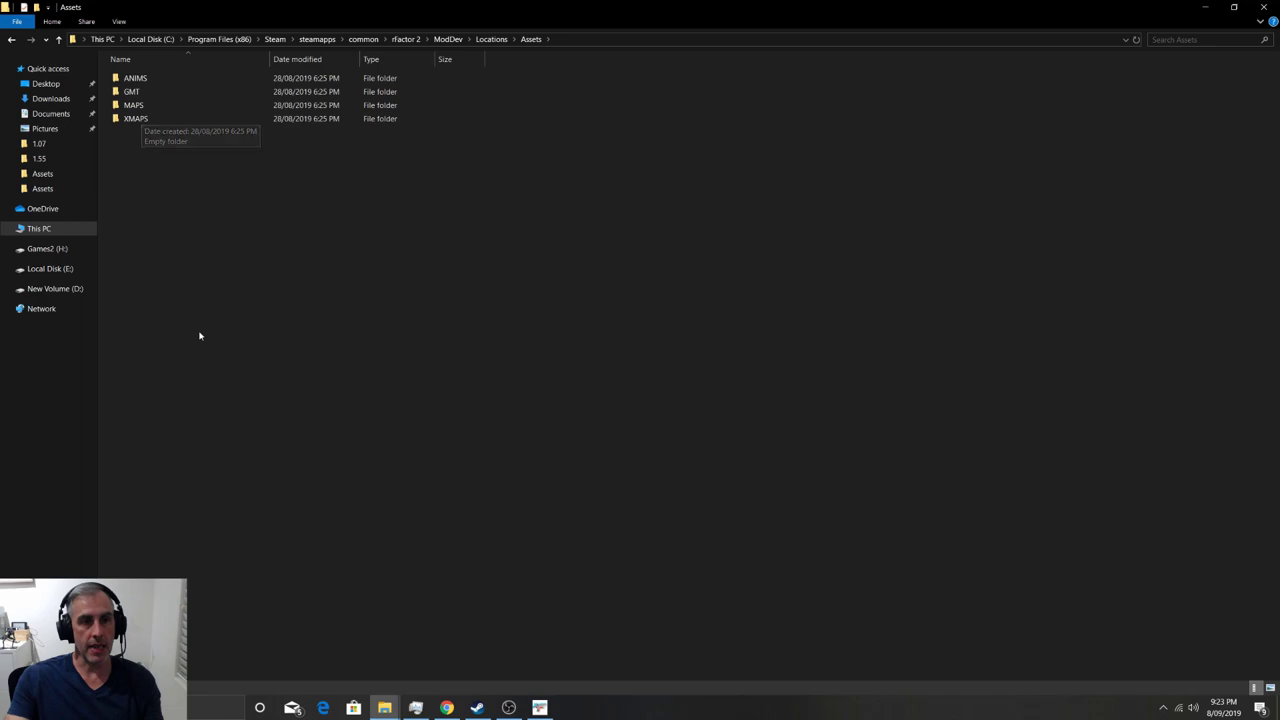
pyautogui.doubleClick(128, 78)
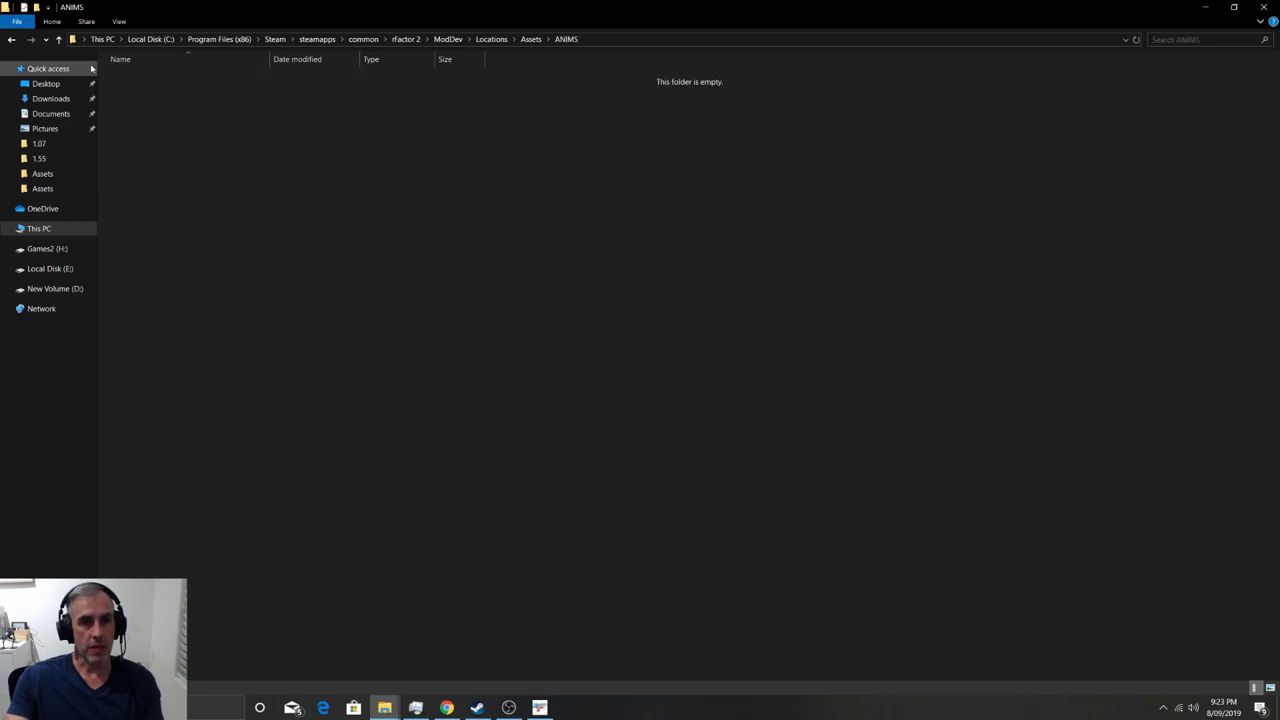
pyautogui.click(59, 39)
pyautogui.click(59, 39)
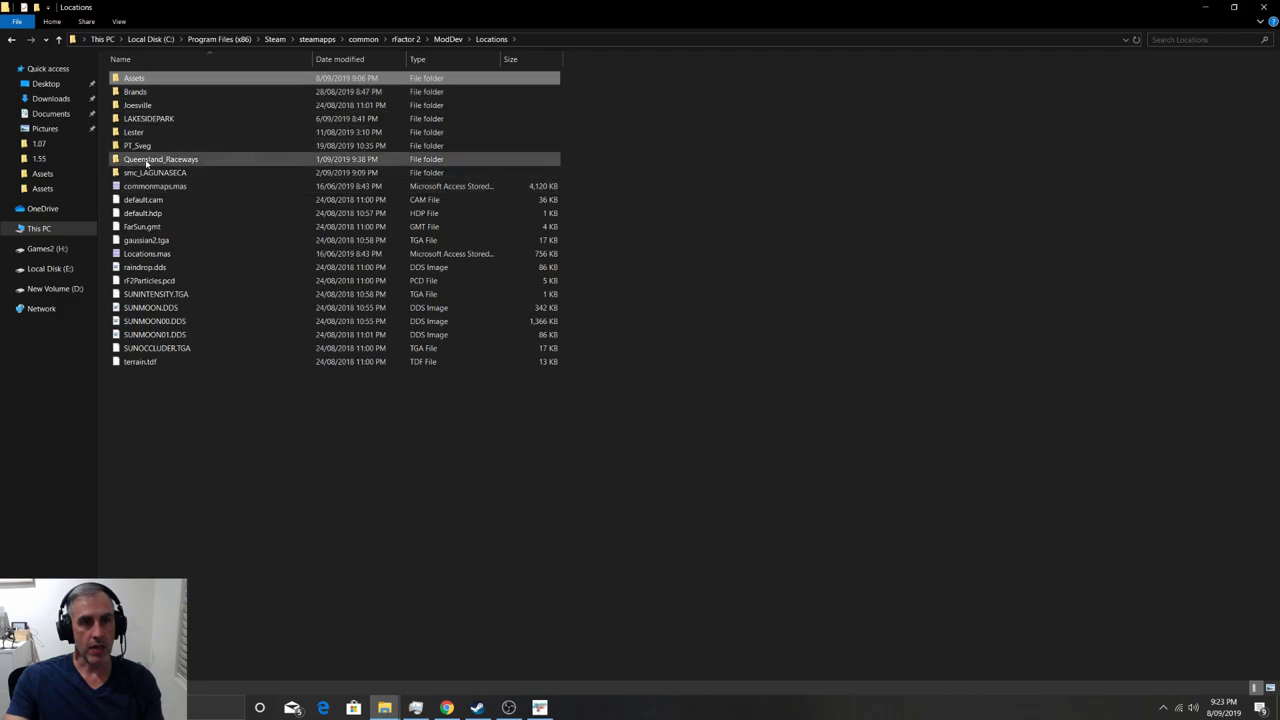
# Copy the Assets folder.
pyautogui.click(340, 480)
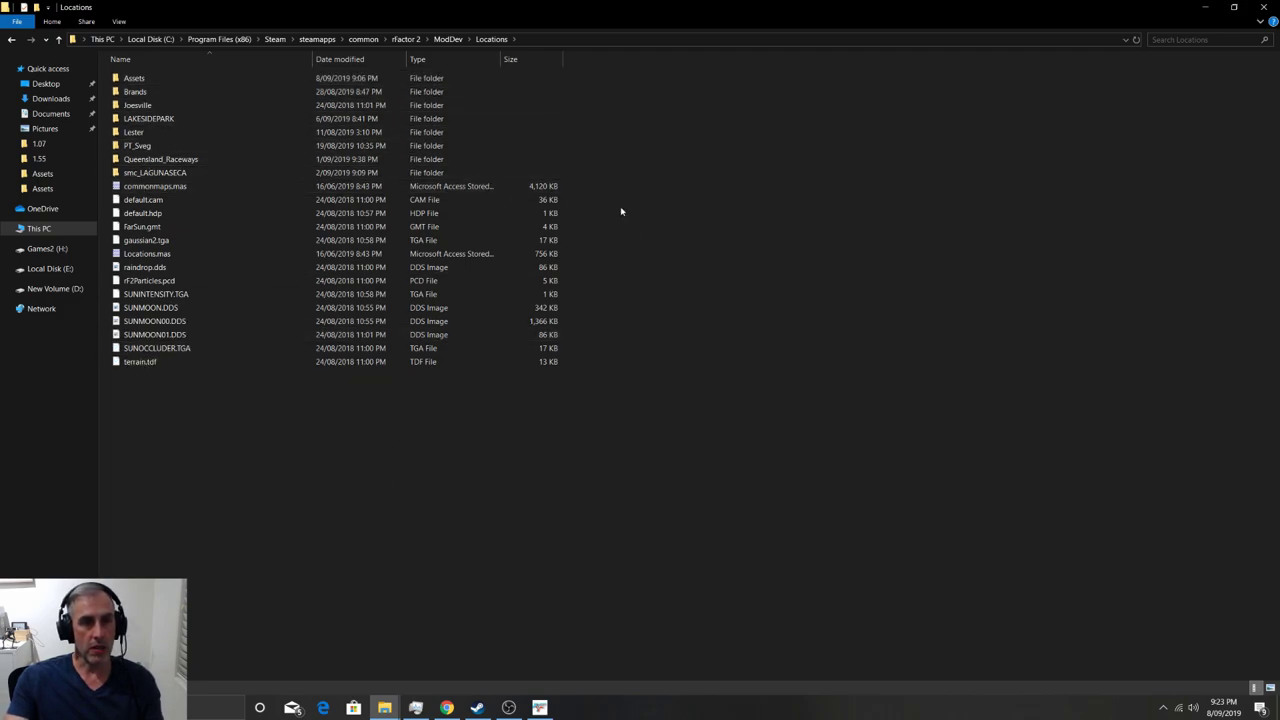
pyautogui.rightClick(178, 77)
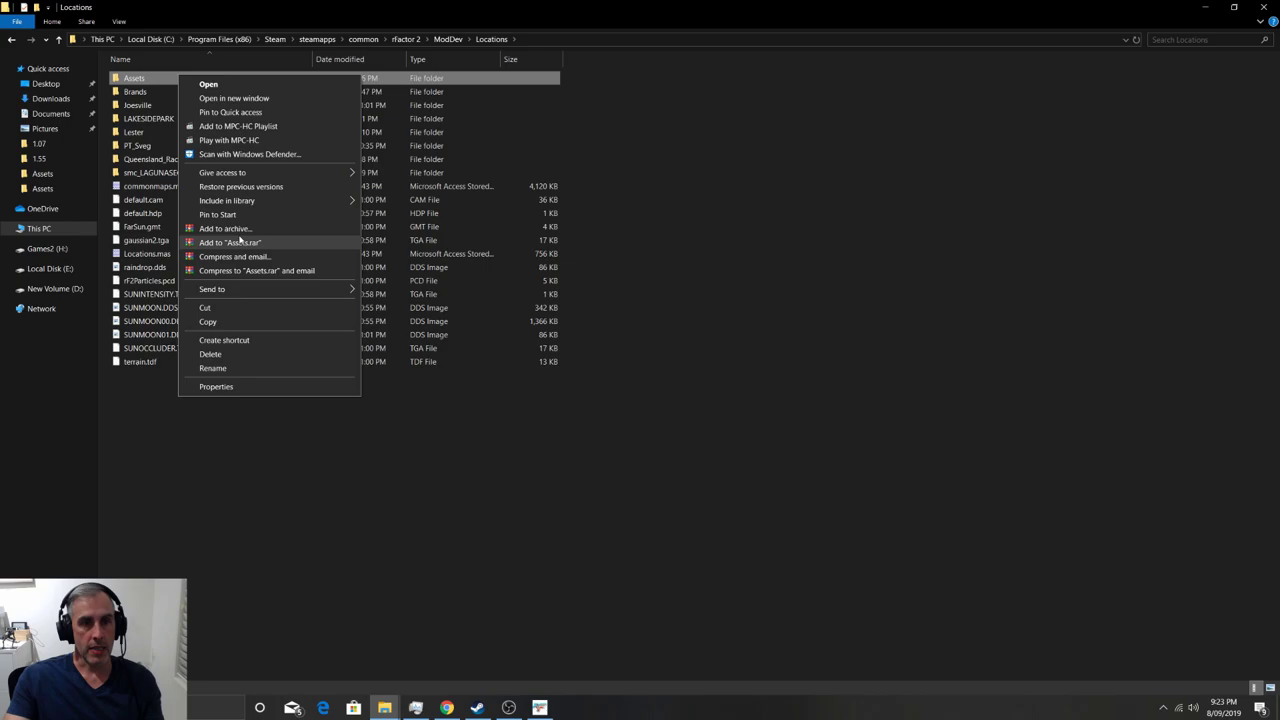
pyautogui.click(223, 323)
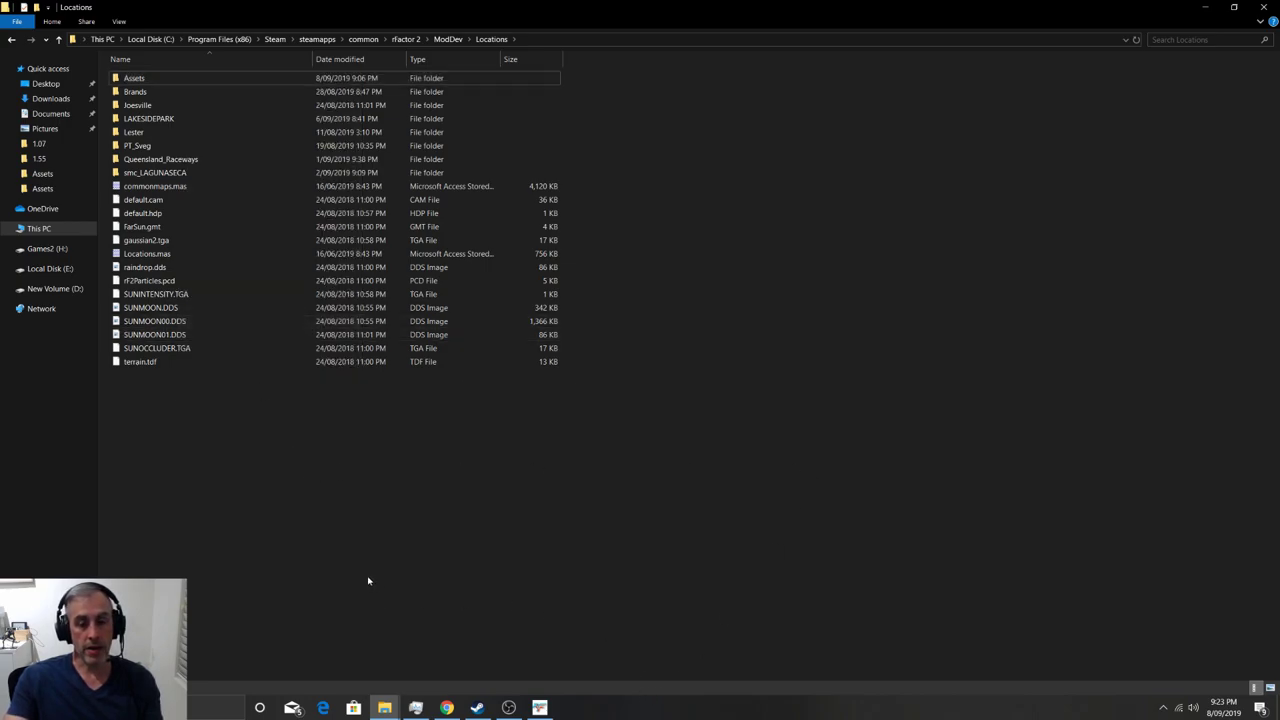
# Create a new folder named CadwellPark in Locations.
pyautogui.rightClick(189, 421)
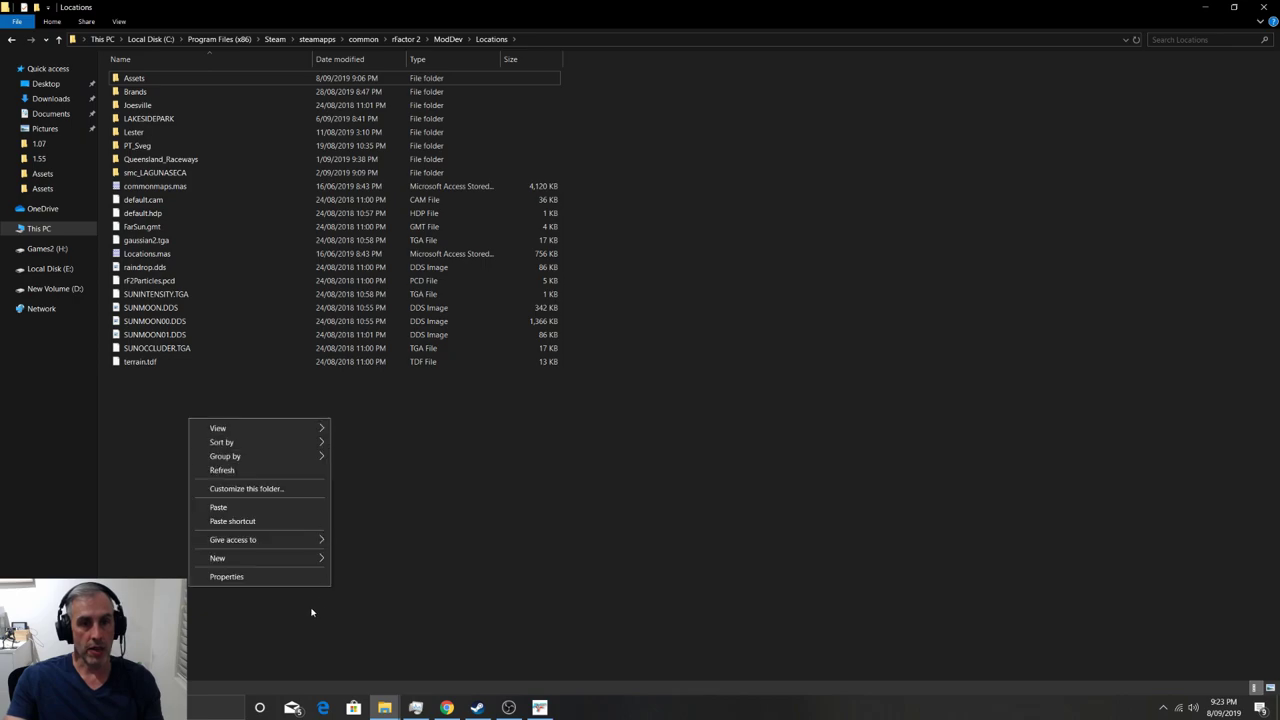
pyautogui.moveTo(240, 557)
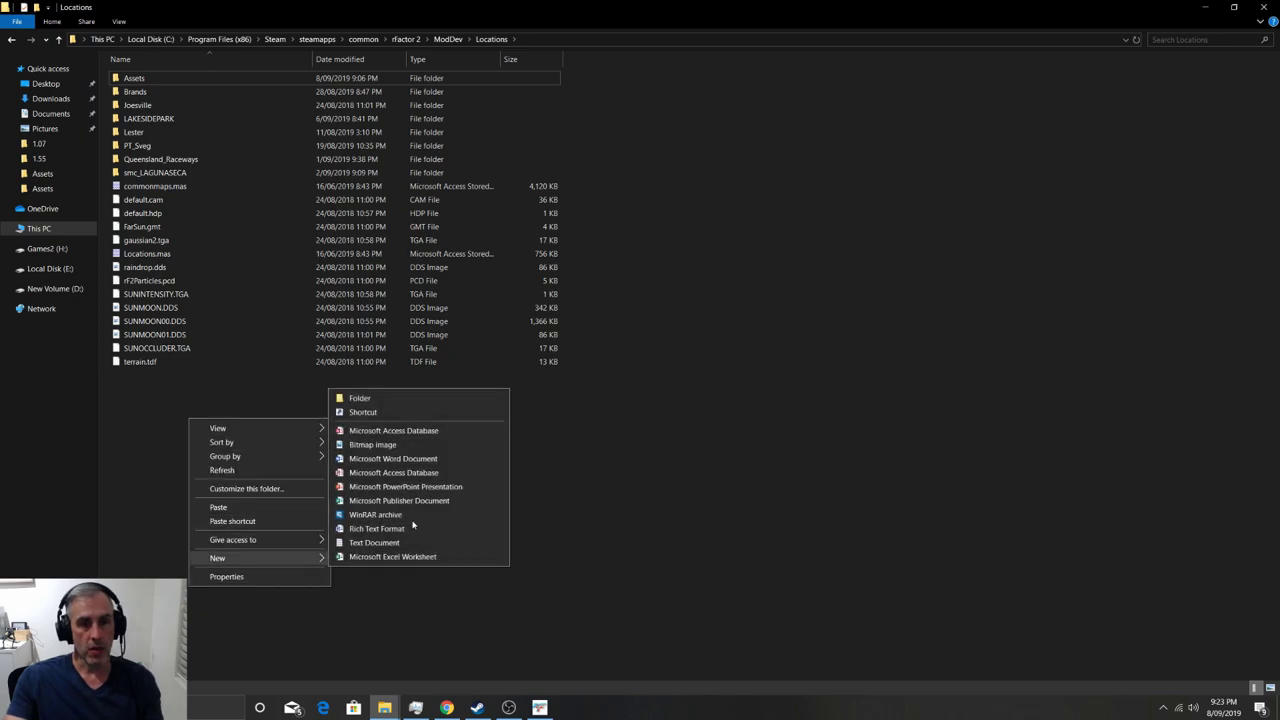
pyautogui.click(362, 398)
pyautogui.write('C')
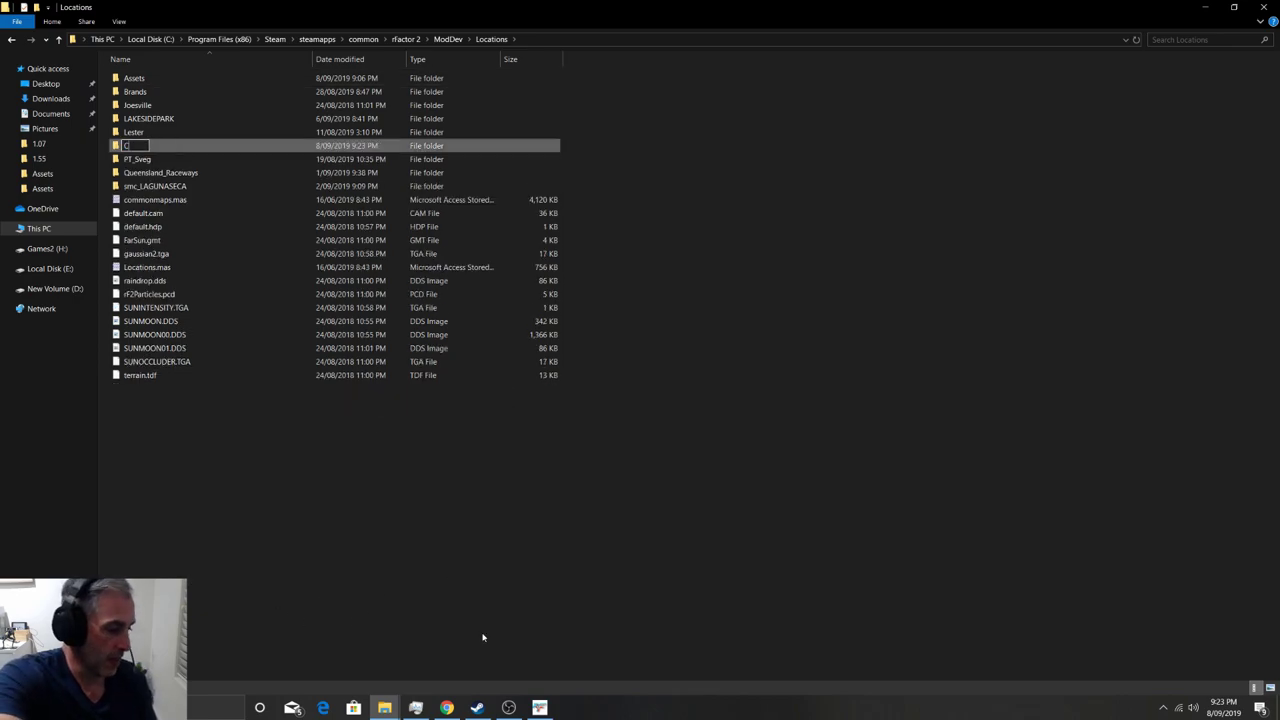
pyautogui.write('adwellP')
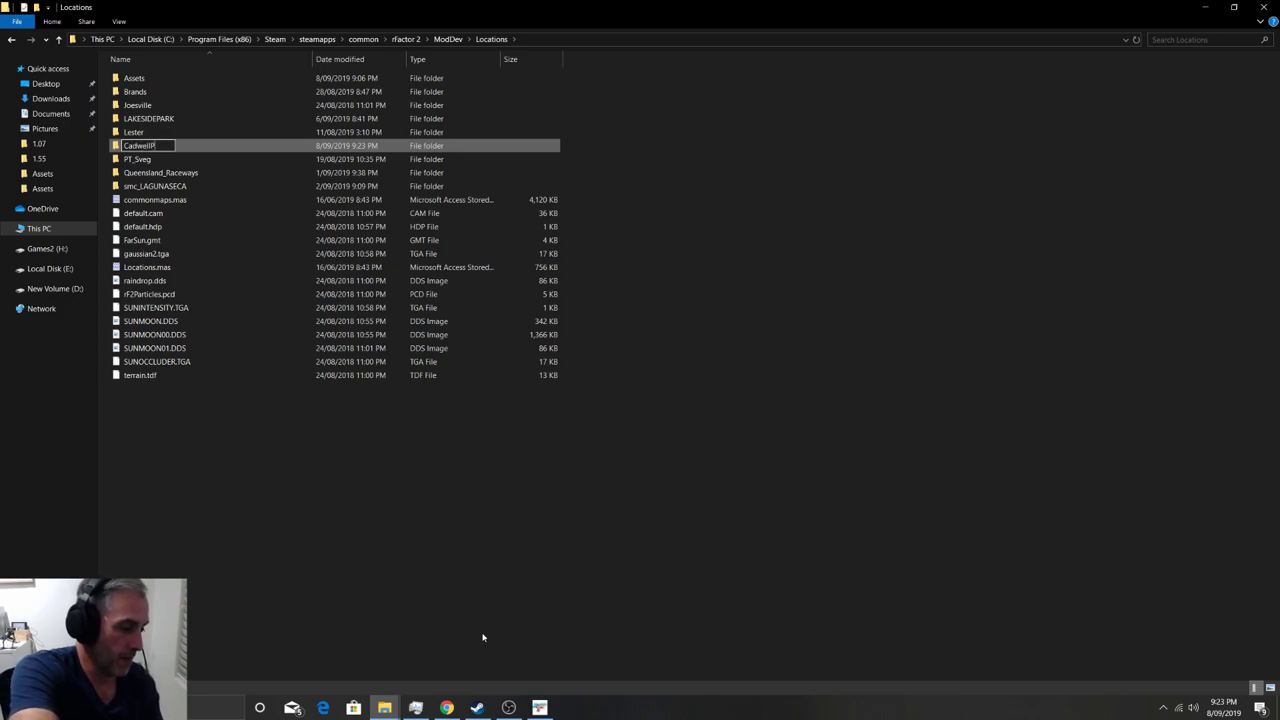
pyautogui.write('ark')
pyautogui.click(482, 637)
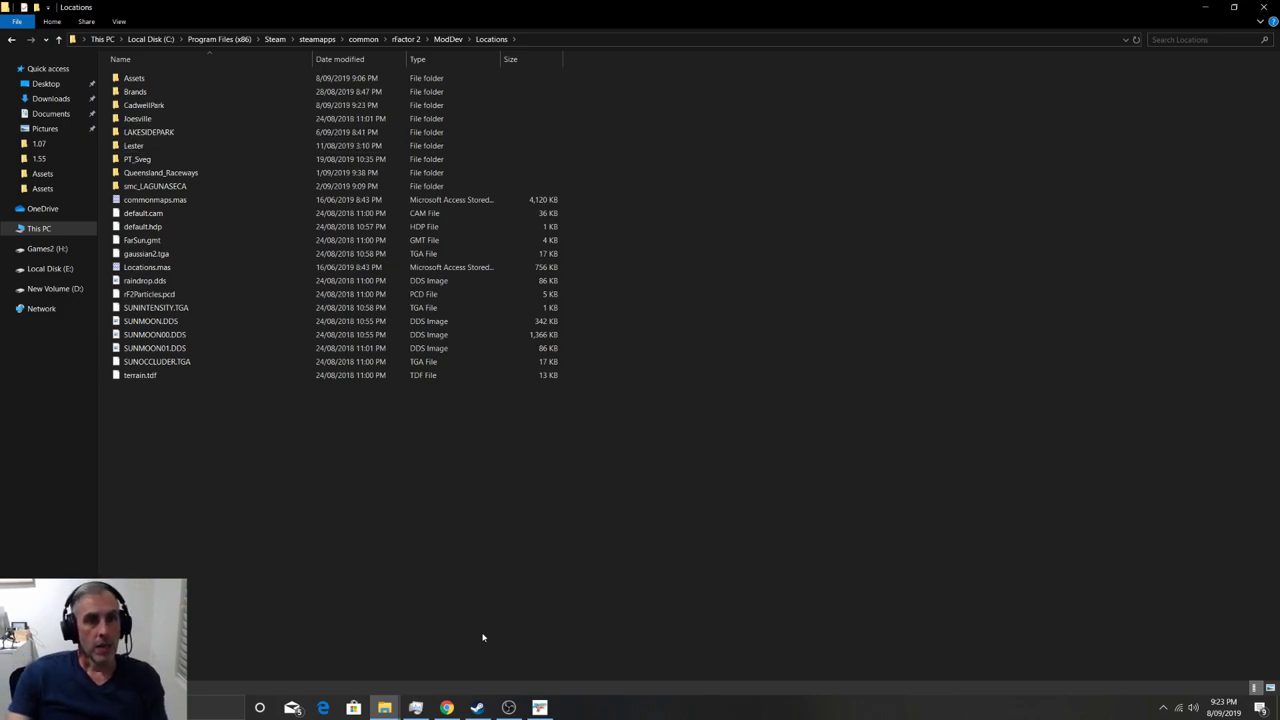
# Paste the copied Assets folder inside CadwellPark.
pyautogui.doubleClick(194, 106)
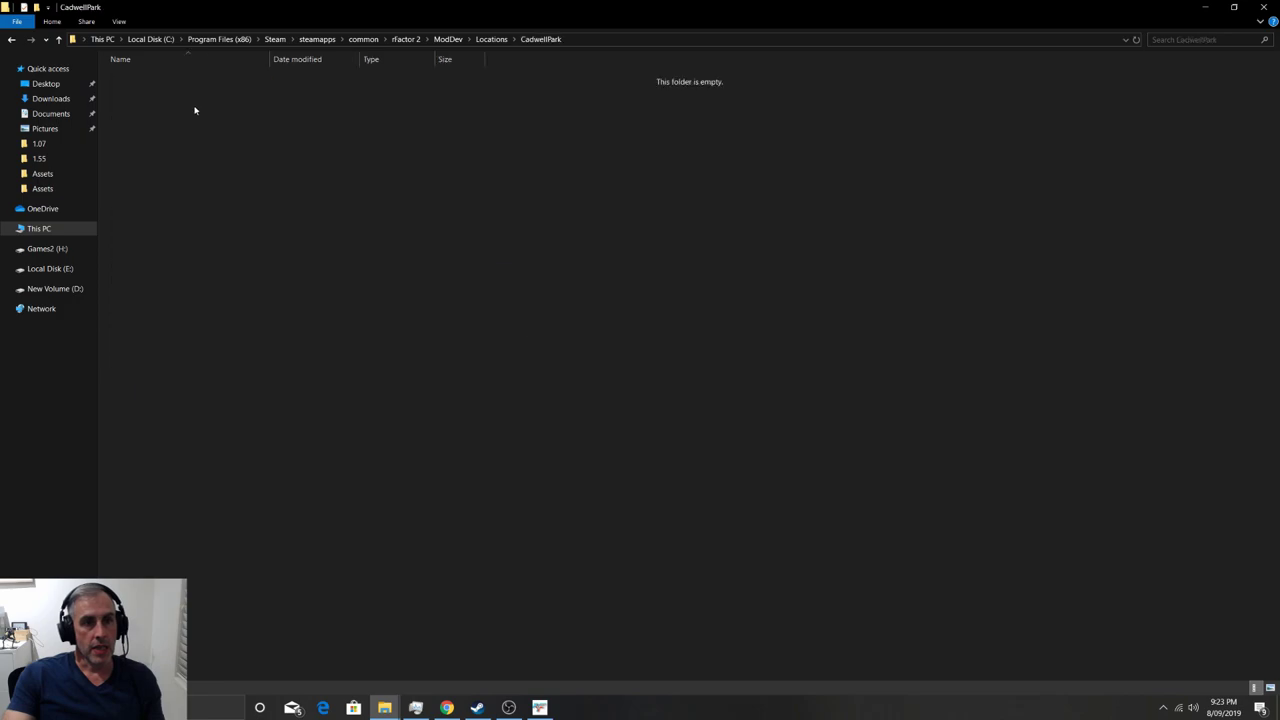
pyautogui.rightClick(214, 161)
pyautogui.click(240, 247)
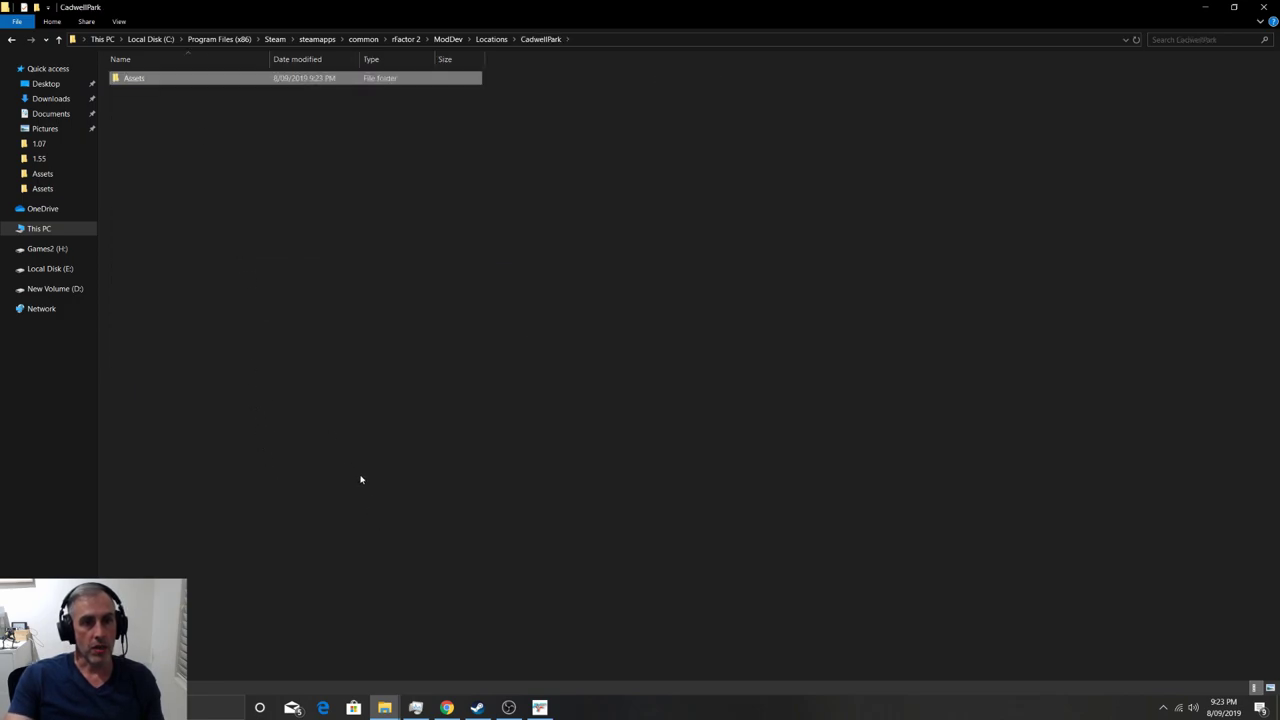
pyautogui.click(494, 376)
# Launch the gMotor2 MAS File Utility from the rFactor 2 Launcher and begin opening an archive.
pyautogui.click(540, 707)
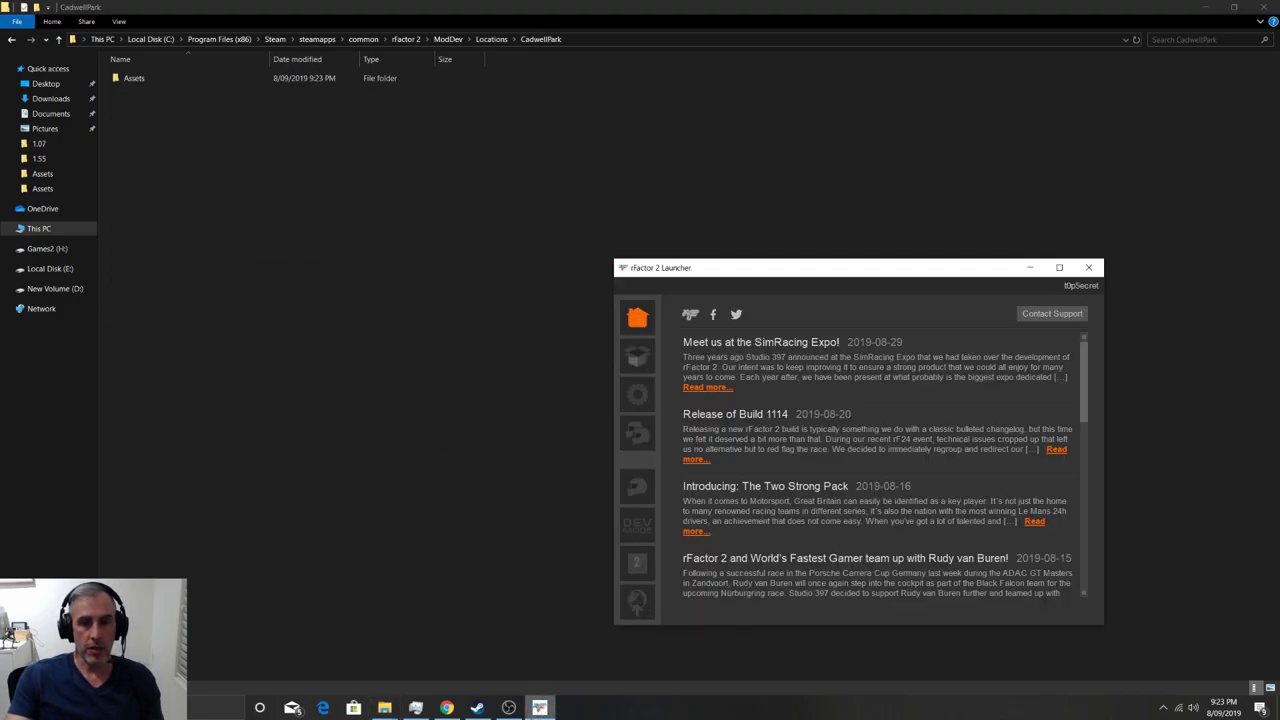
pyautogui.moveTo(743, 285); pyautogui.dragTo(588, 156)
pyautogui.click(532, 432)
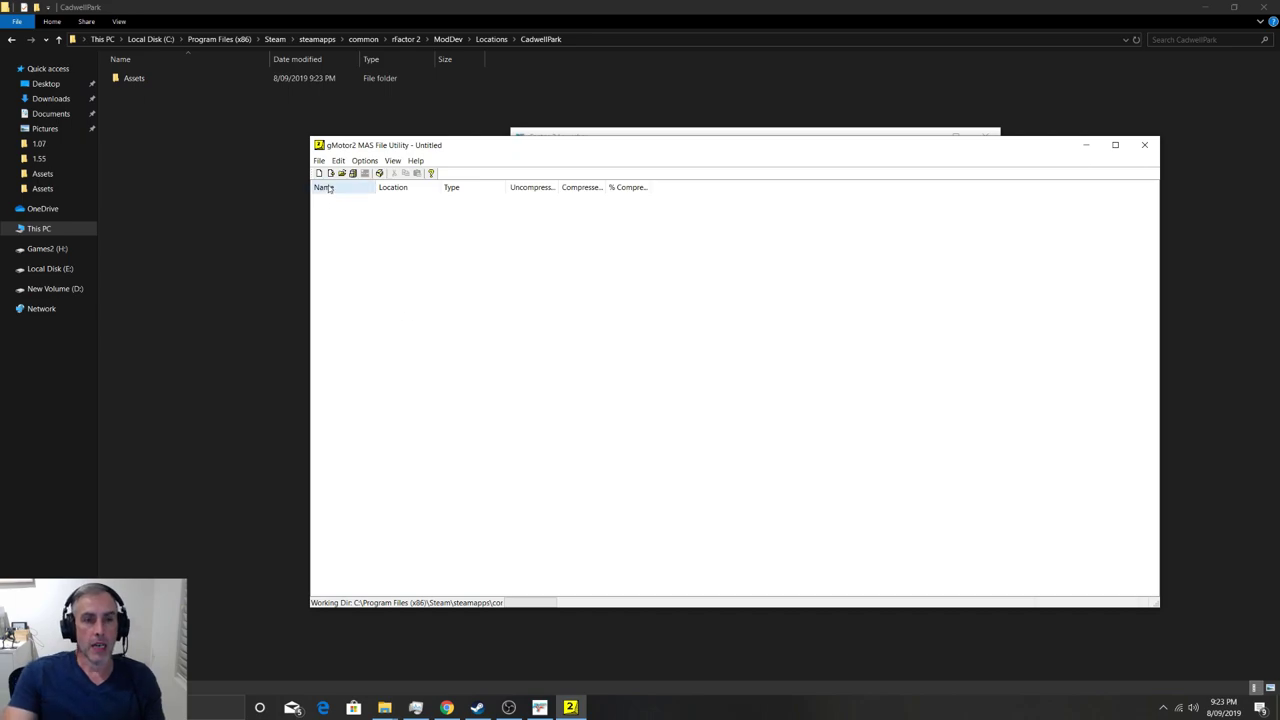
pyautogui.click(319, 161)
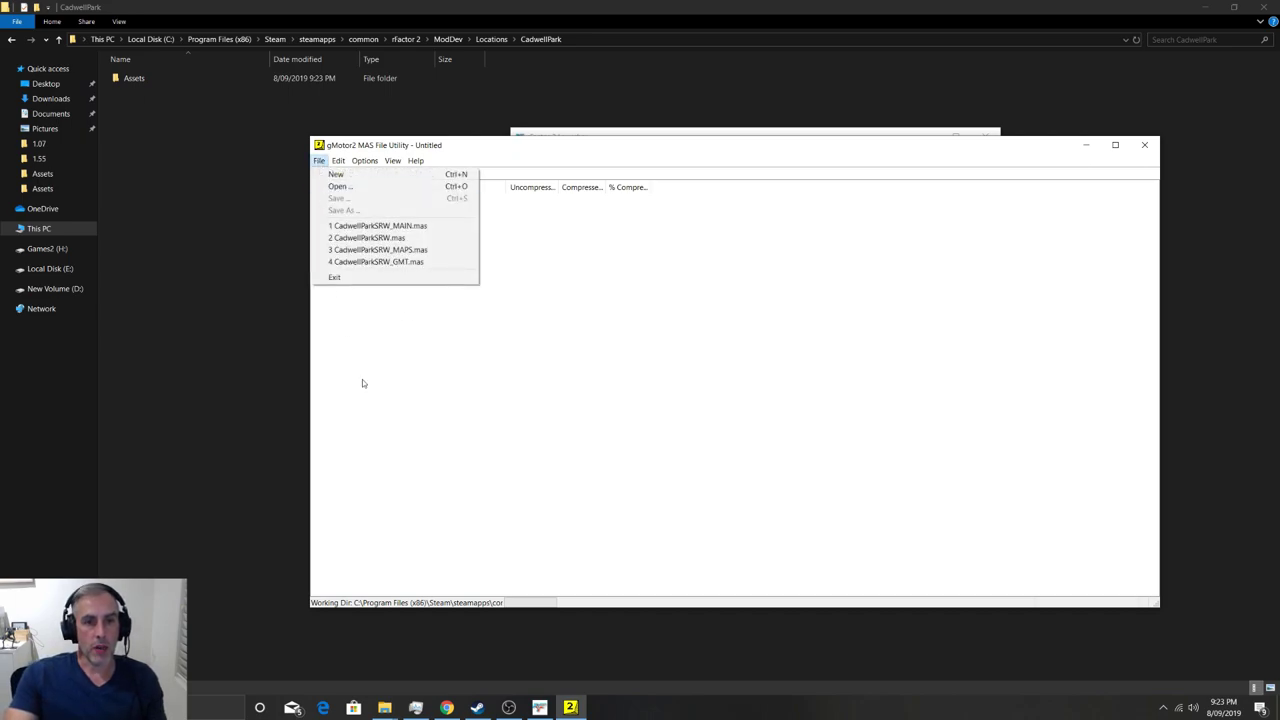
pyautogui.click(335, 185)
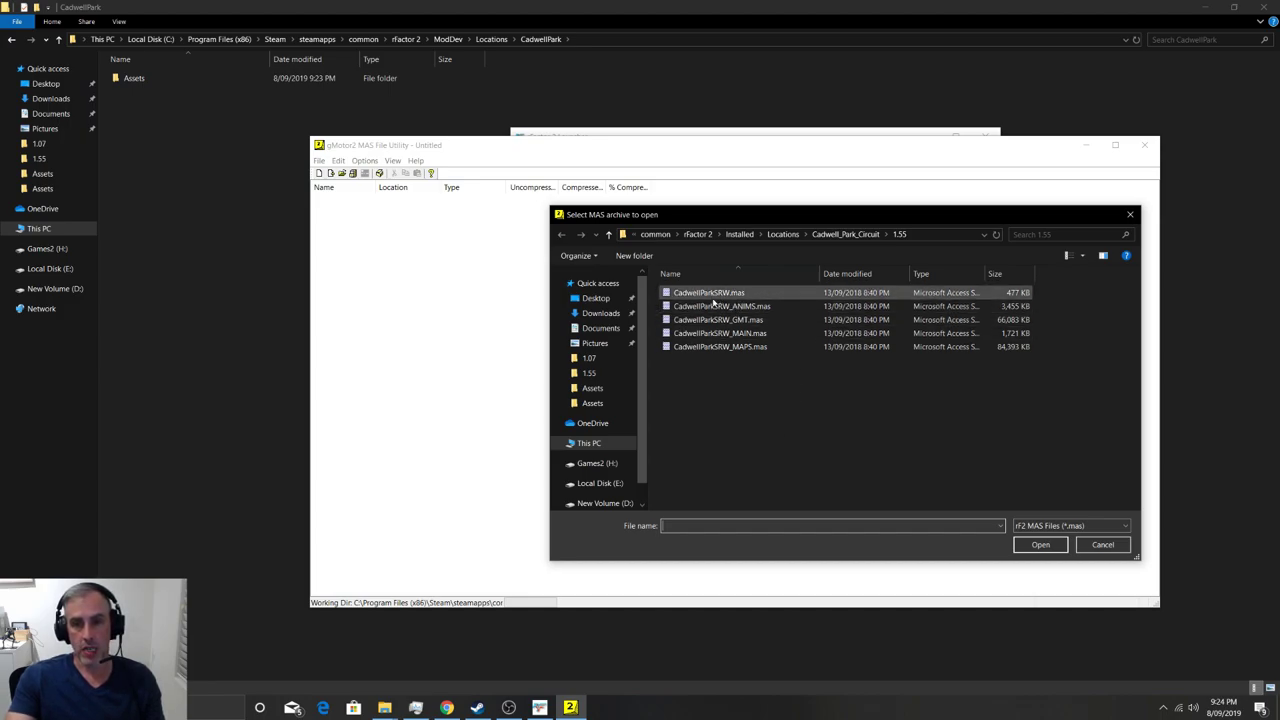
# Open CadwellParkSRW_ANIMS.mas and select all 28 ANM files.
pyautogui.click(744, 310)
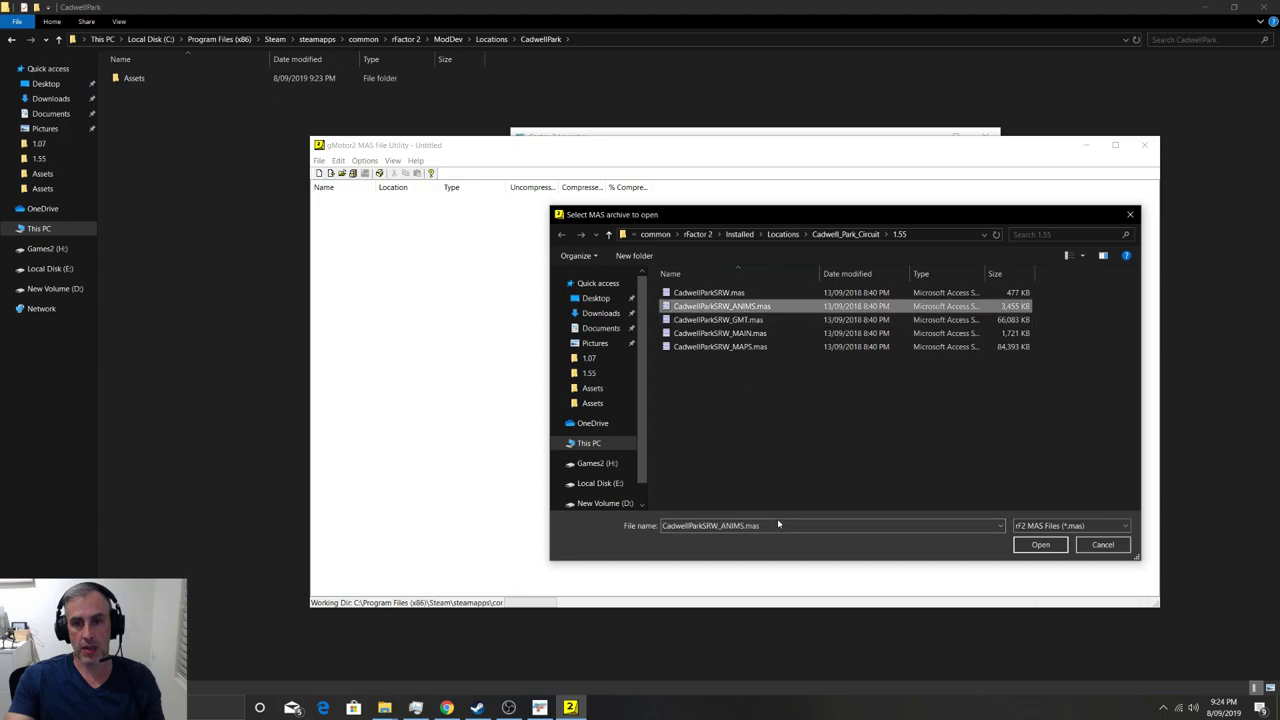
pyautogui.click(1040, 545)
pyautogui.click(338, 160)
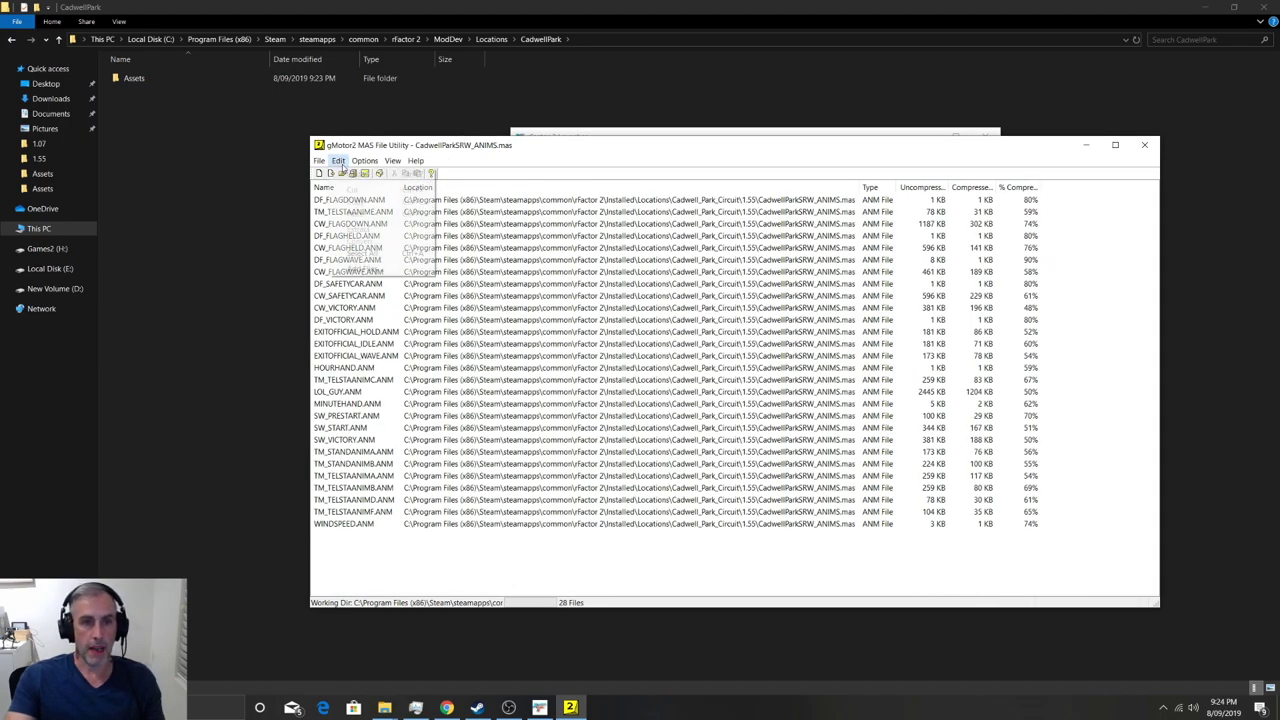
pyautogui.click(380, 250)
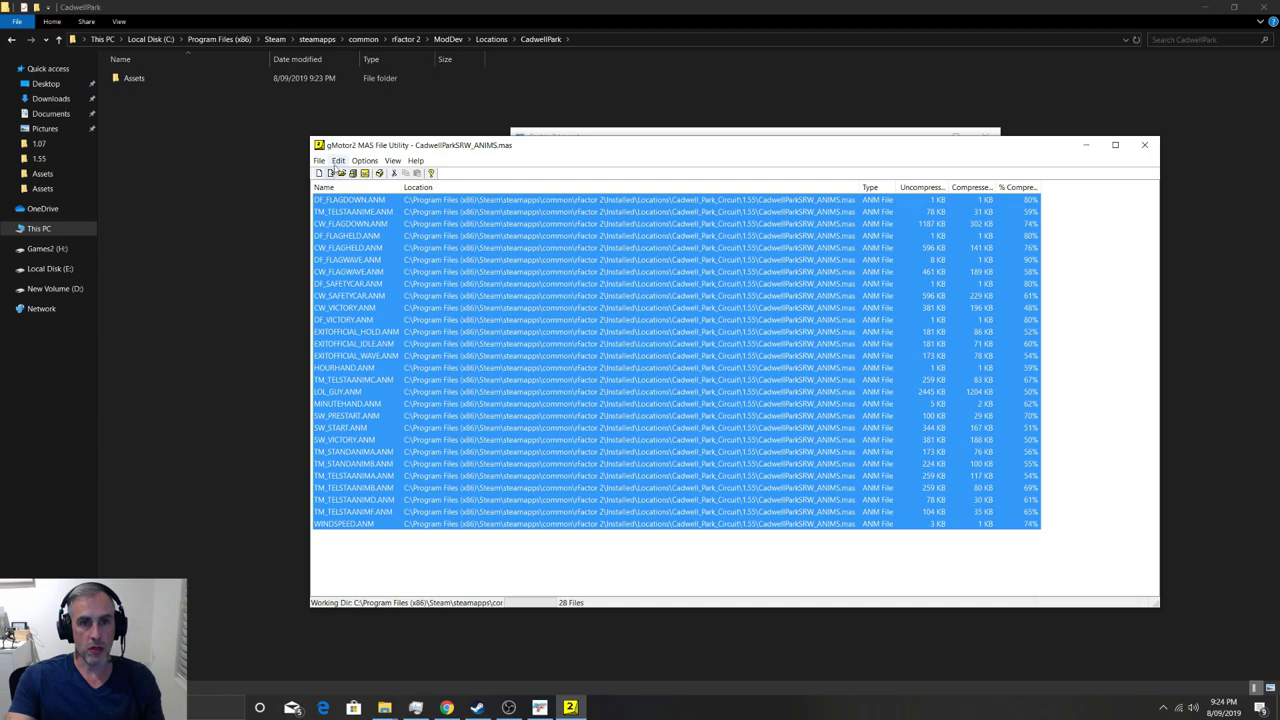
# Extract the ANM files into CadwellPark\Assets\ANIMS, then start opening the next archive.
pyautogui.click(338, 160)
pyautogui.click(375, 236)
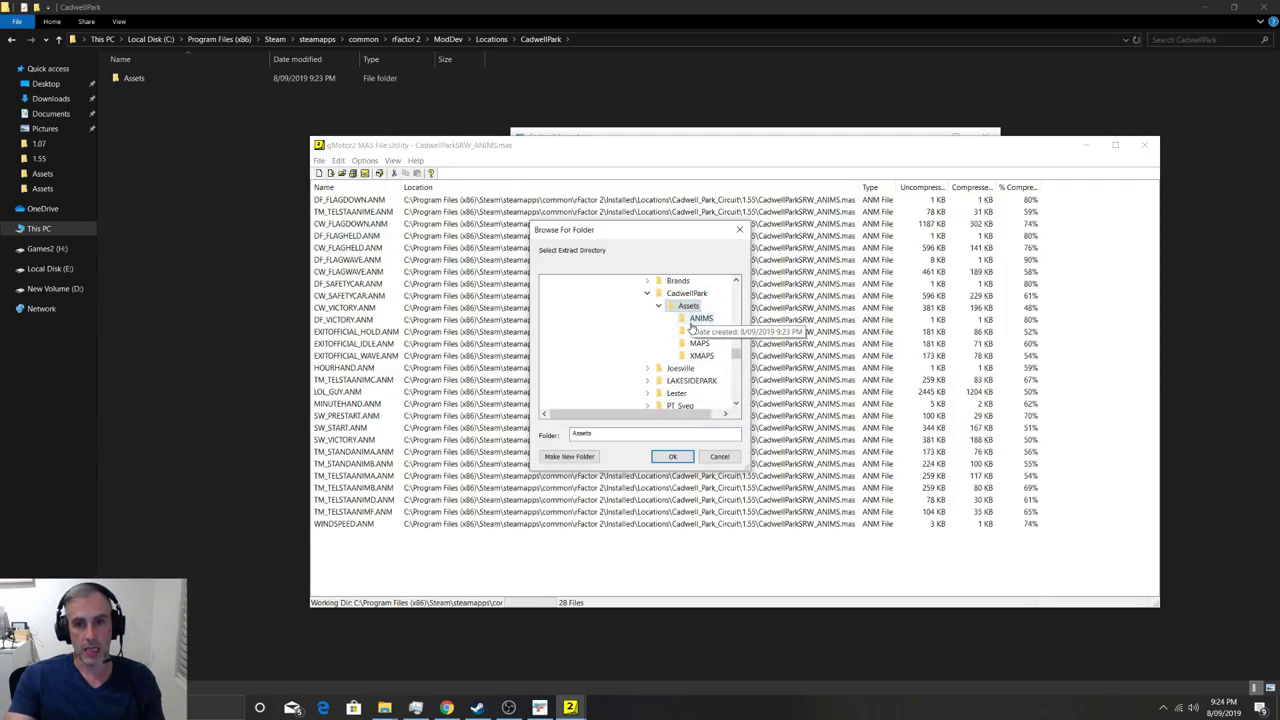
pyautogui.scroll(5, 673, 338)
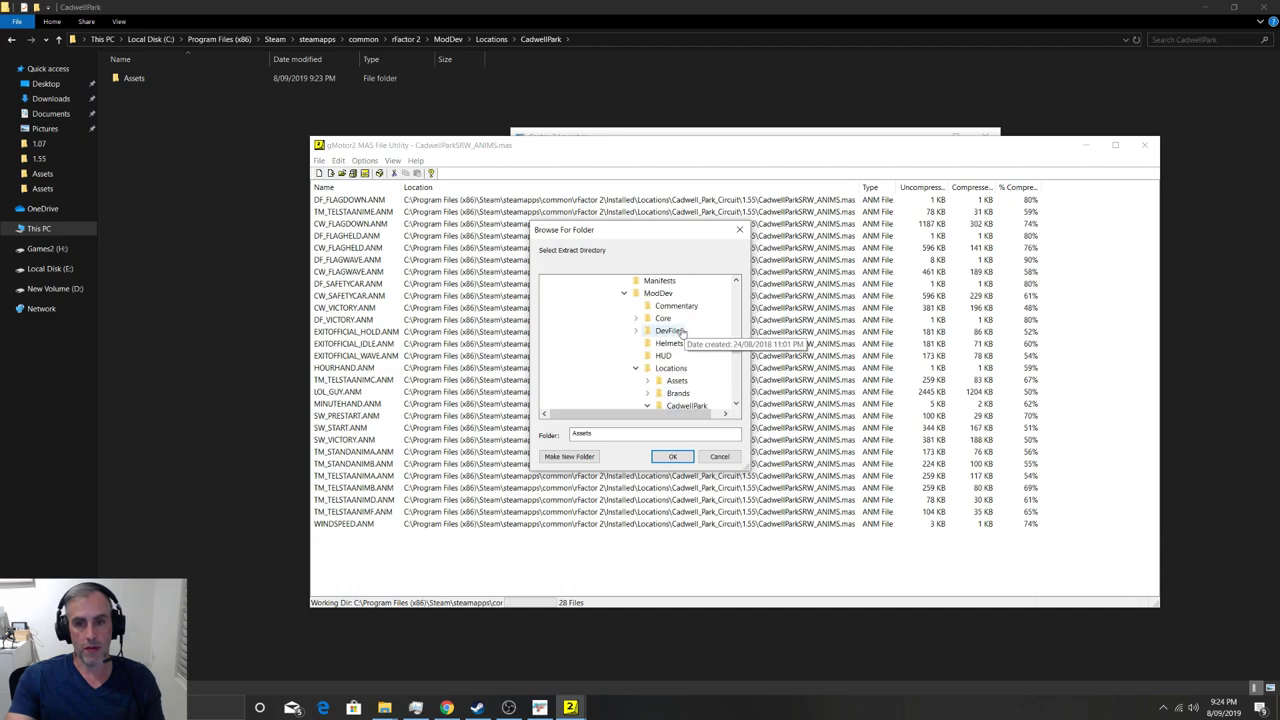
pyautogui.scroll(-5, 660, 333)
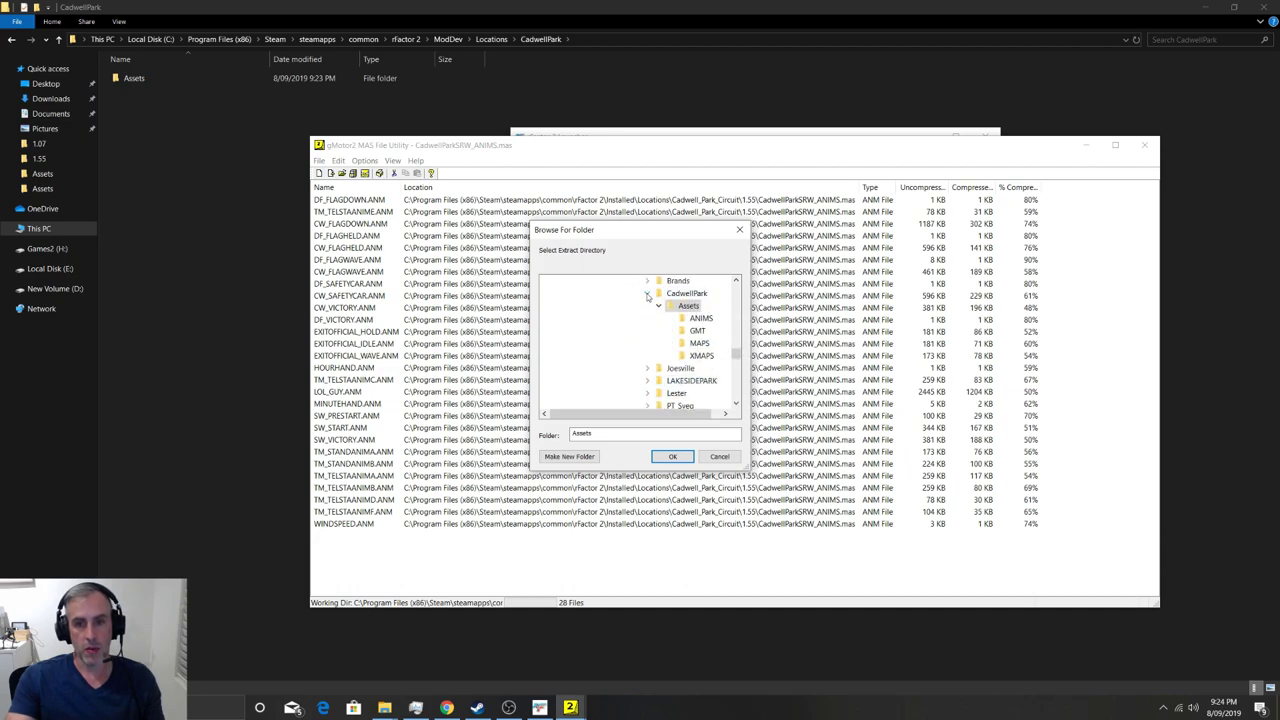
pyautogui.click(702, 320)
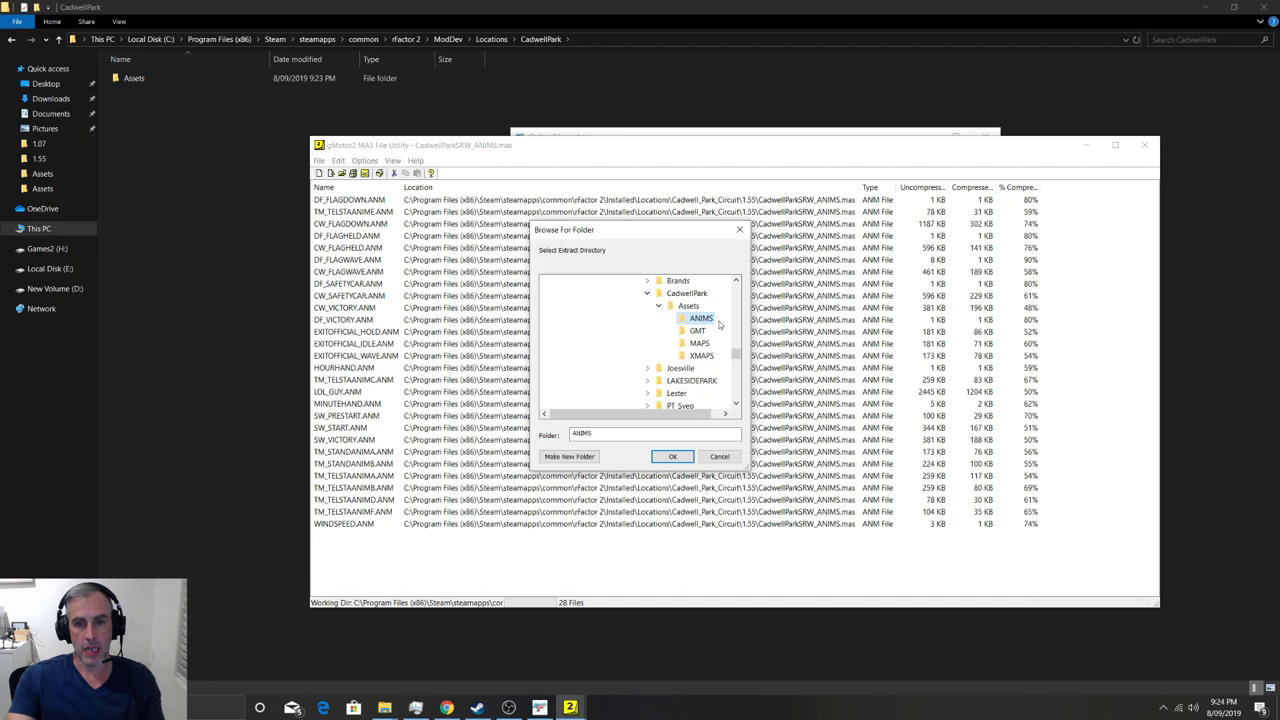
pyautogui.click(670, 456)
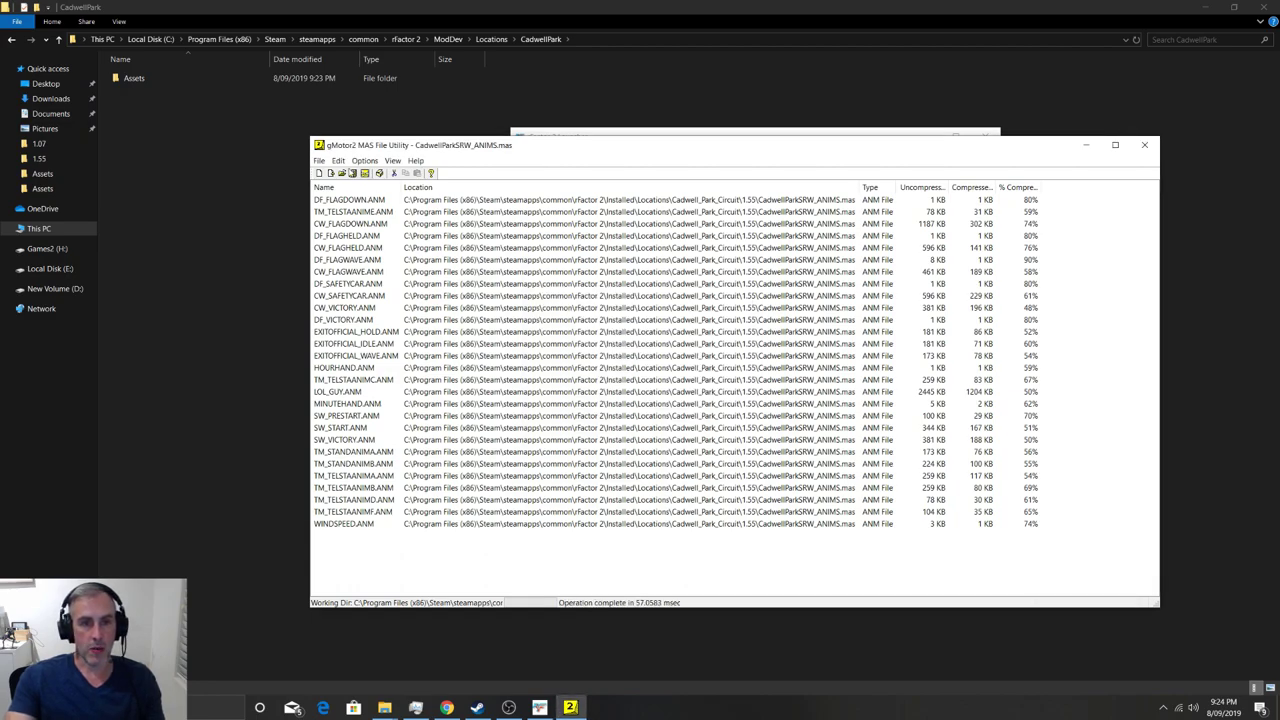
pyautogui.click(318, 161)
pyautogui.click(335, 188)
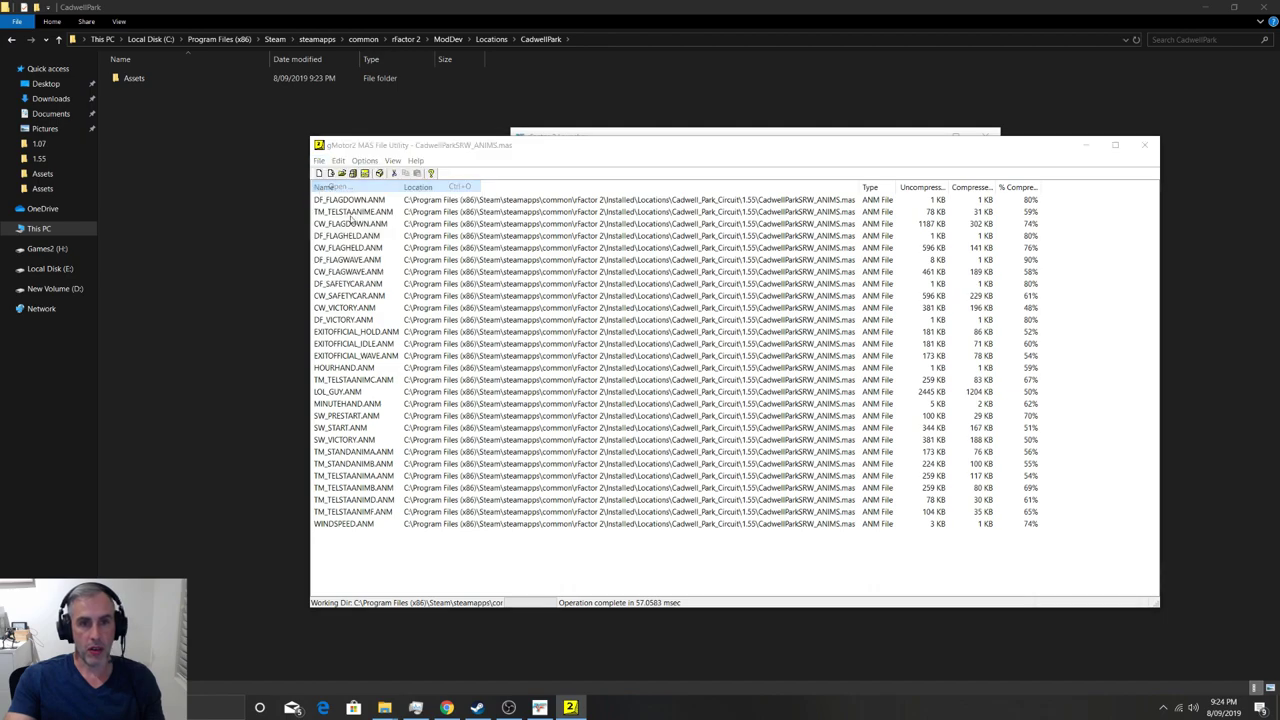
# Open CadwellParkSRW_GMT.mas and extract all 856 files into CadwellPark\Assets\GMT.
pyautogui.click(716, 319)
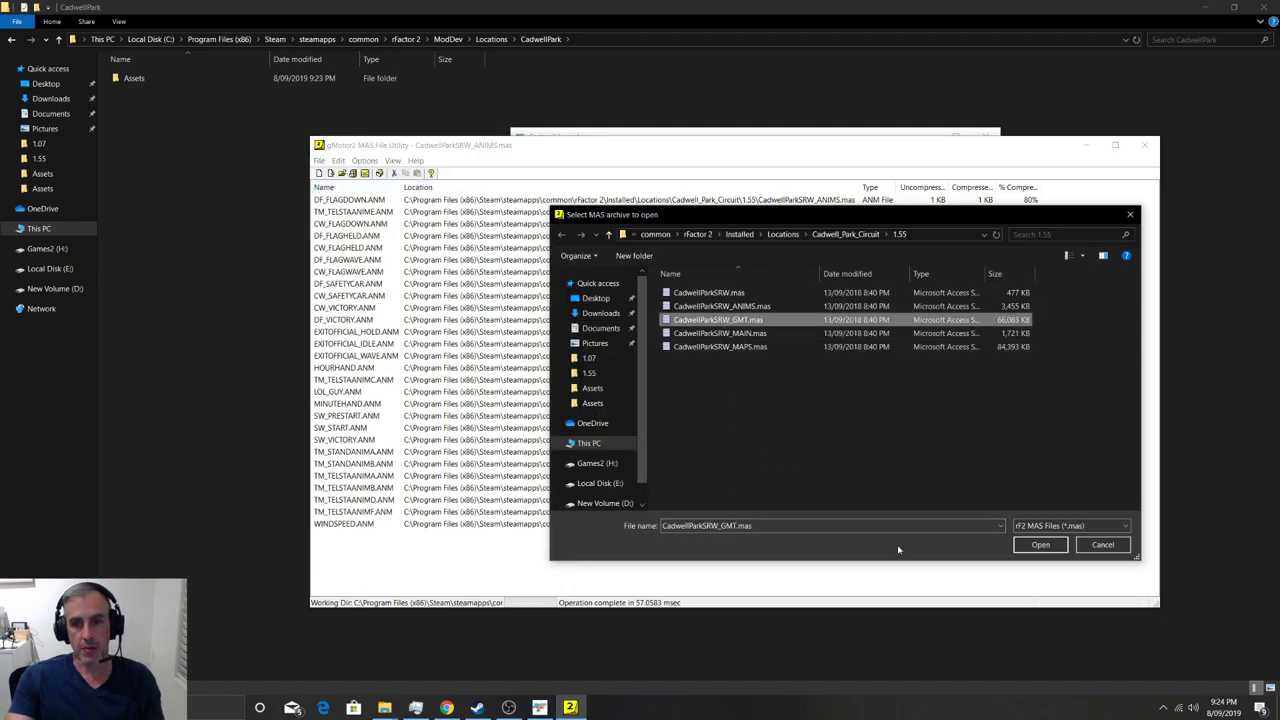
pyautogui.click(1040, 544)
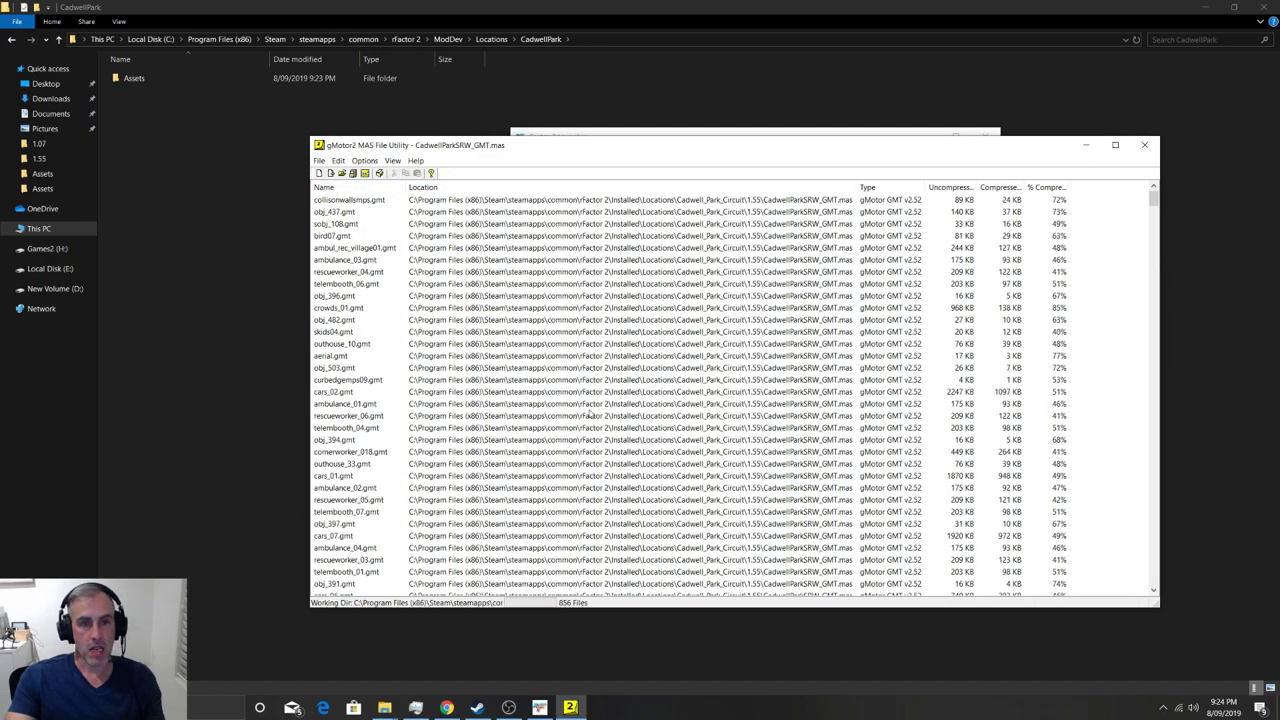
pyautogui.click(338, 161)
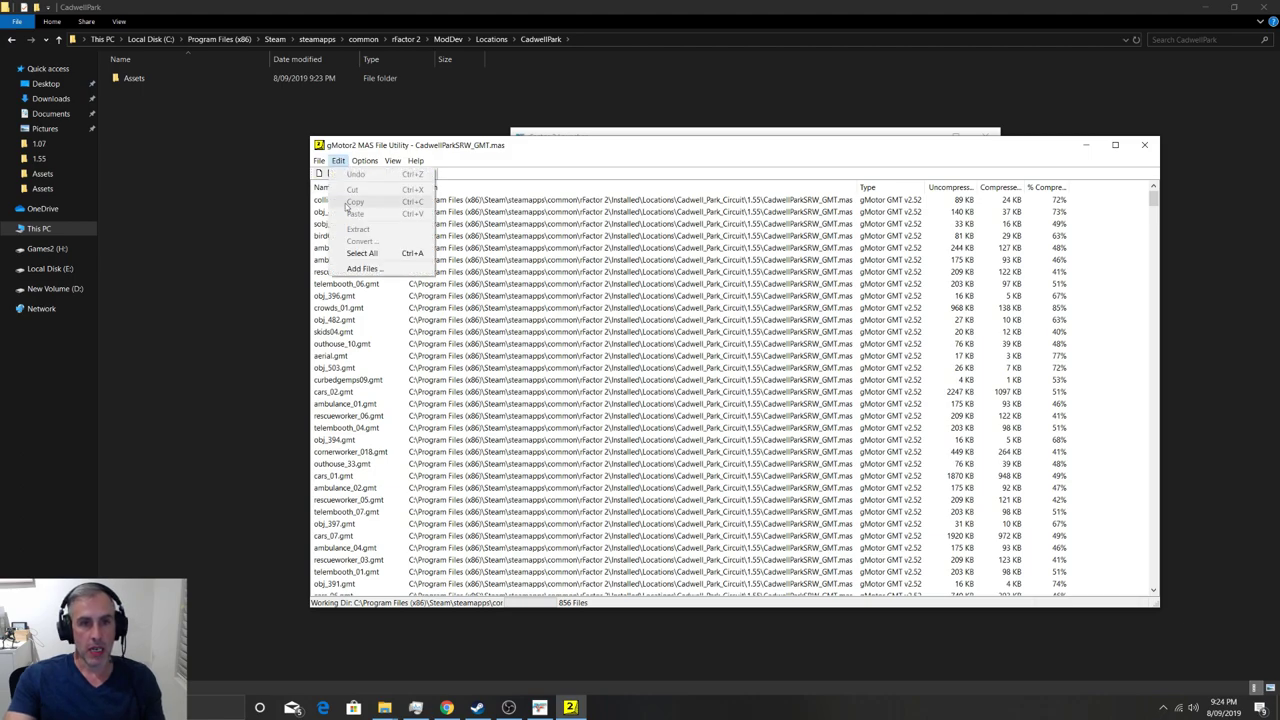
pyautogui.click(357, 254)
pyautogui.click(338, 161)
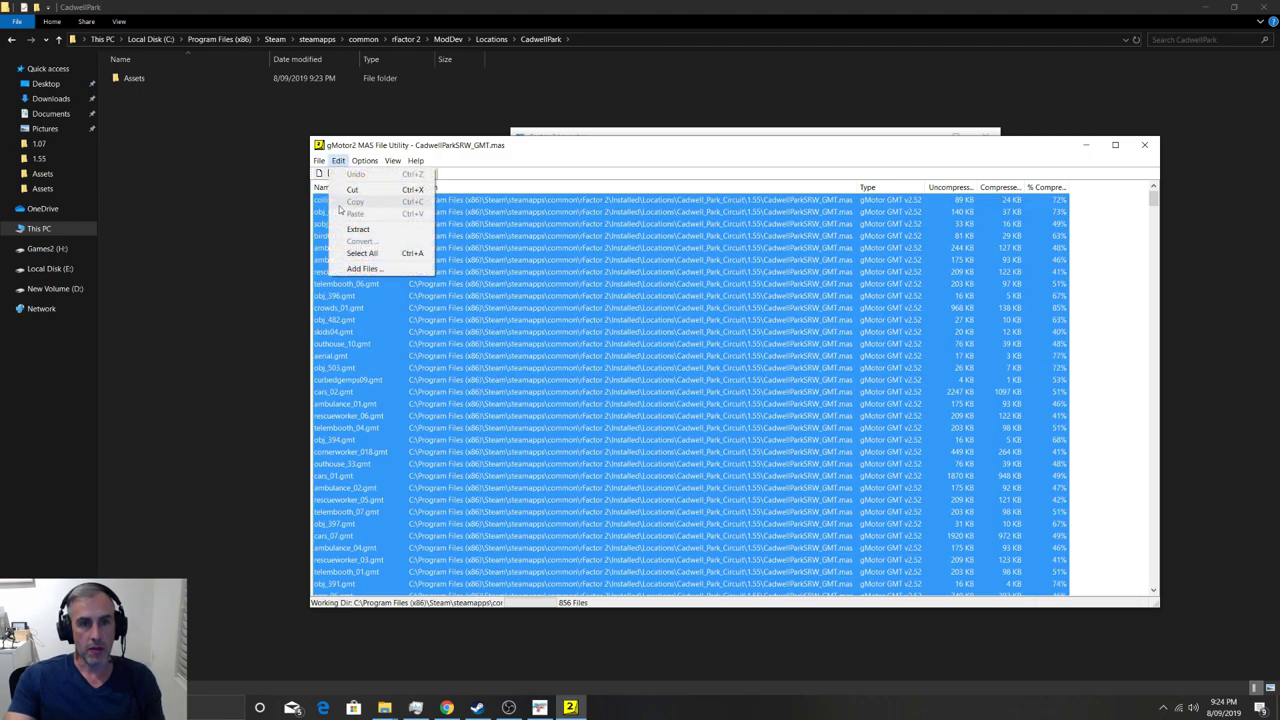
pyautogui.click(358, 229)
pyautogui.scroll(-10, 698, 360)
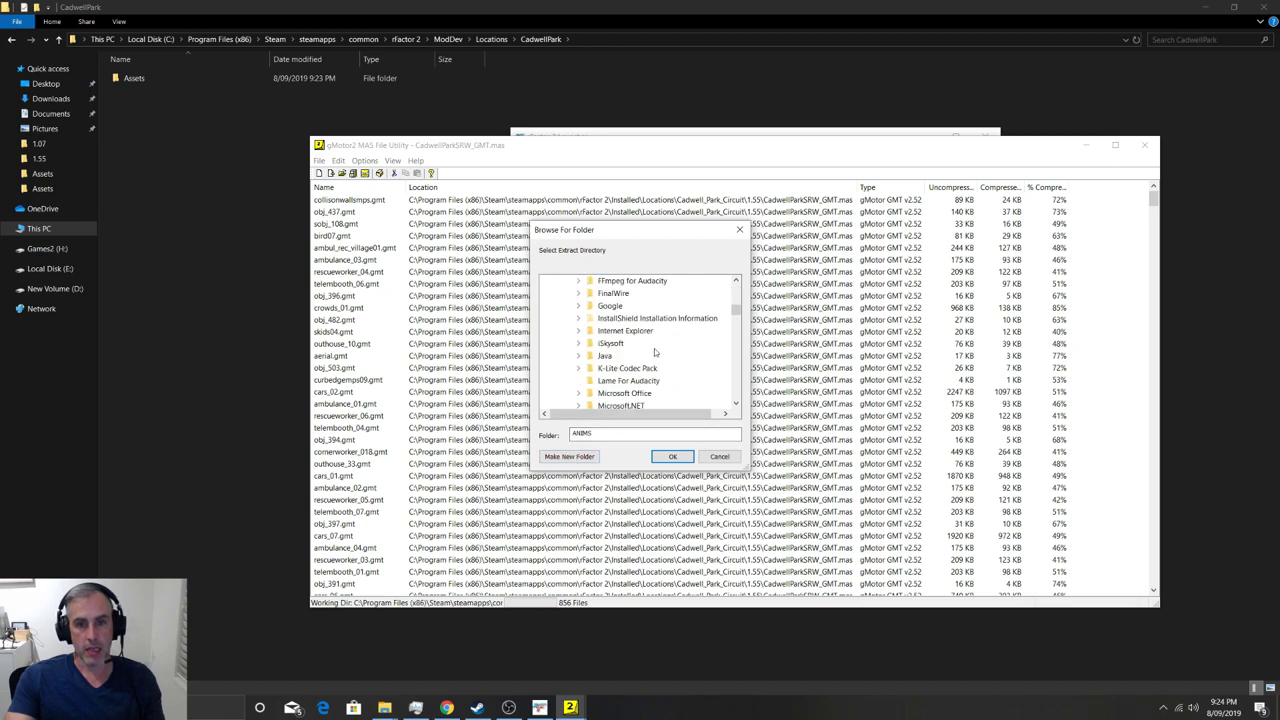
pyautogui.scroll(-5, 698, 360)
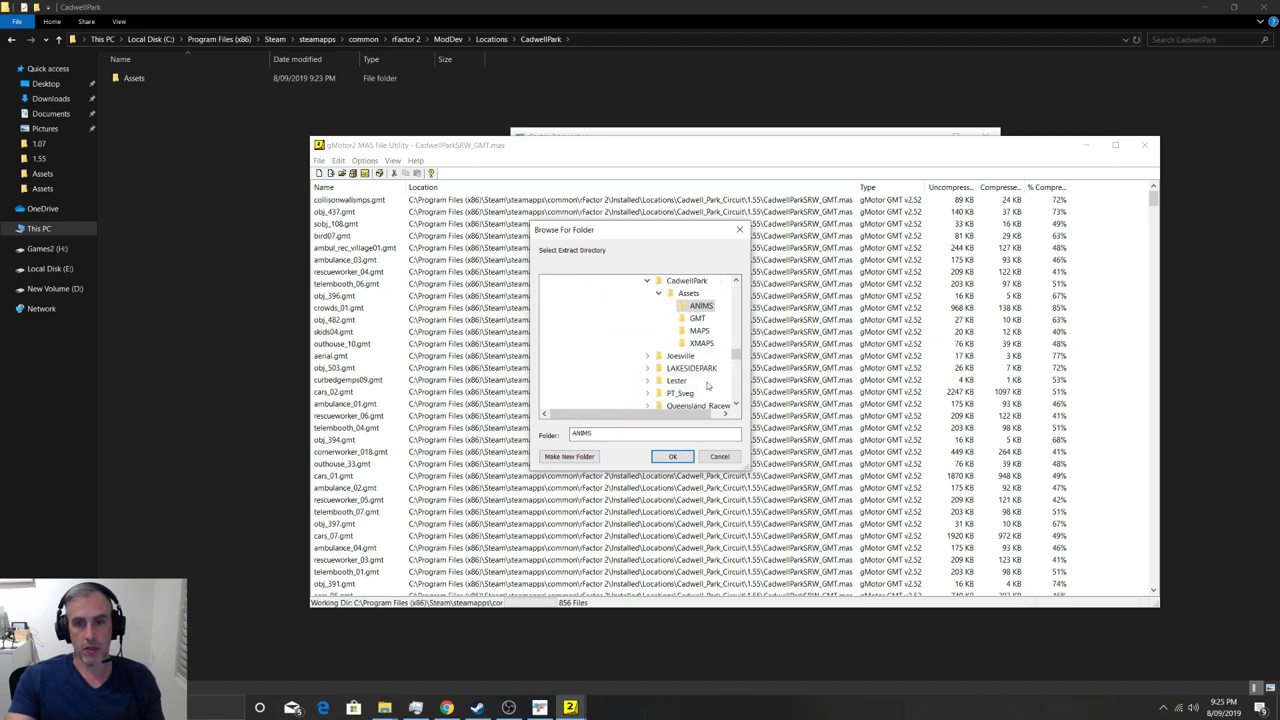
pyautogui.click(697, 320)
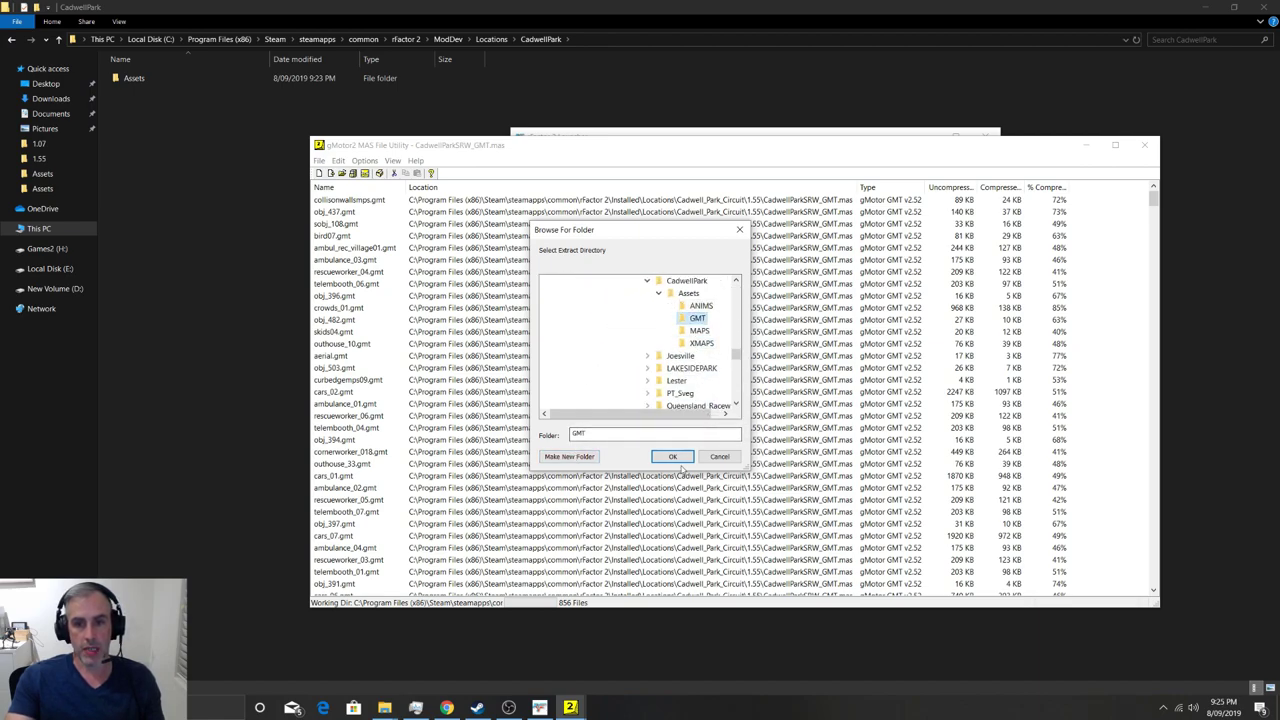
pyautogui.click(672, 456)
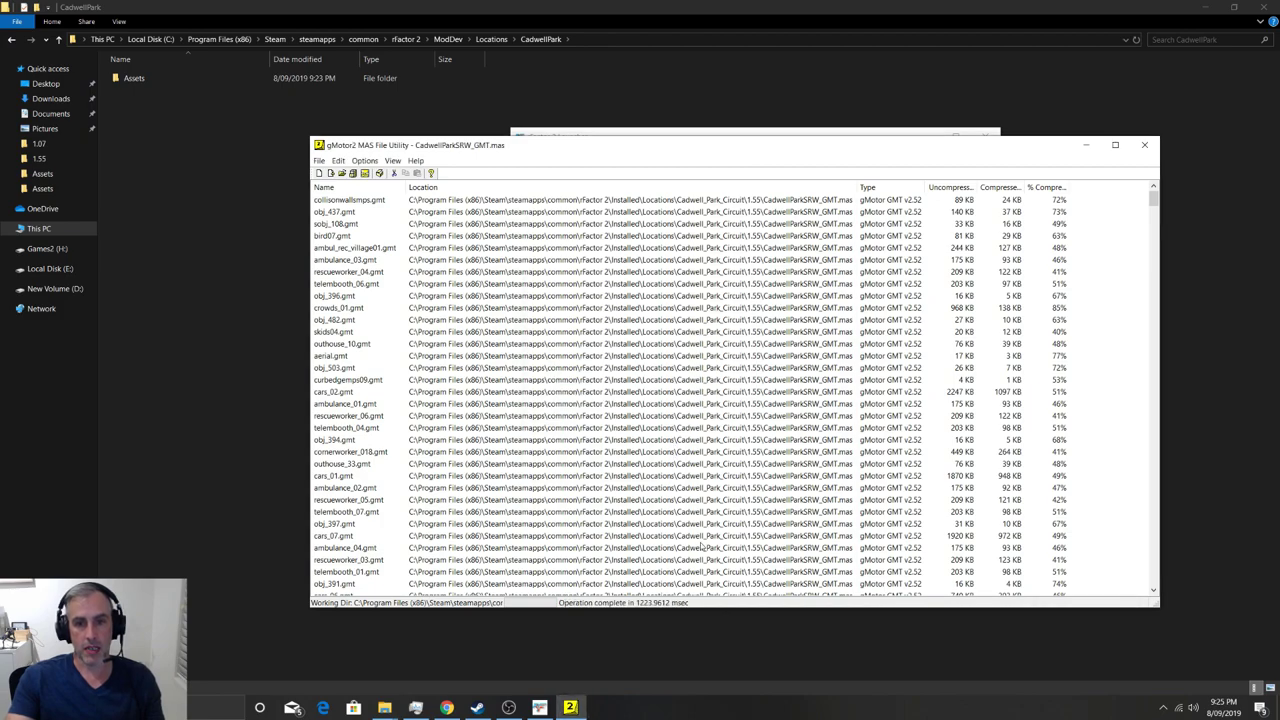
# Open CadwellParkSRW_MAPS.mas and extract its 480 DDS textures into CadwellPark\Assets\MAPS.
pyautogui.click(318, 161)
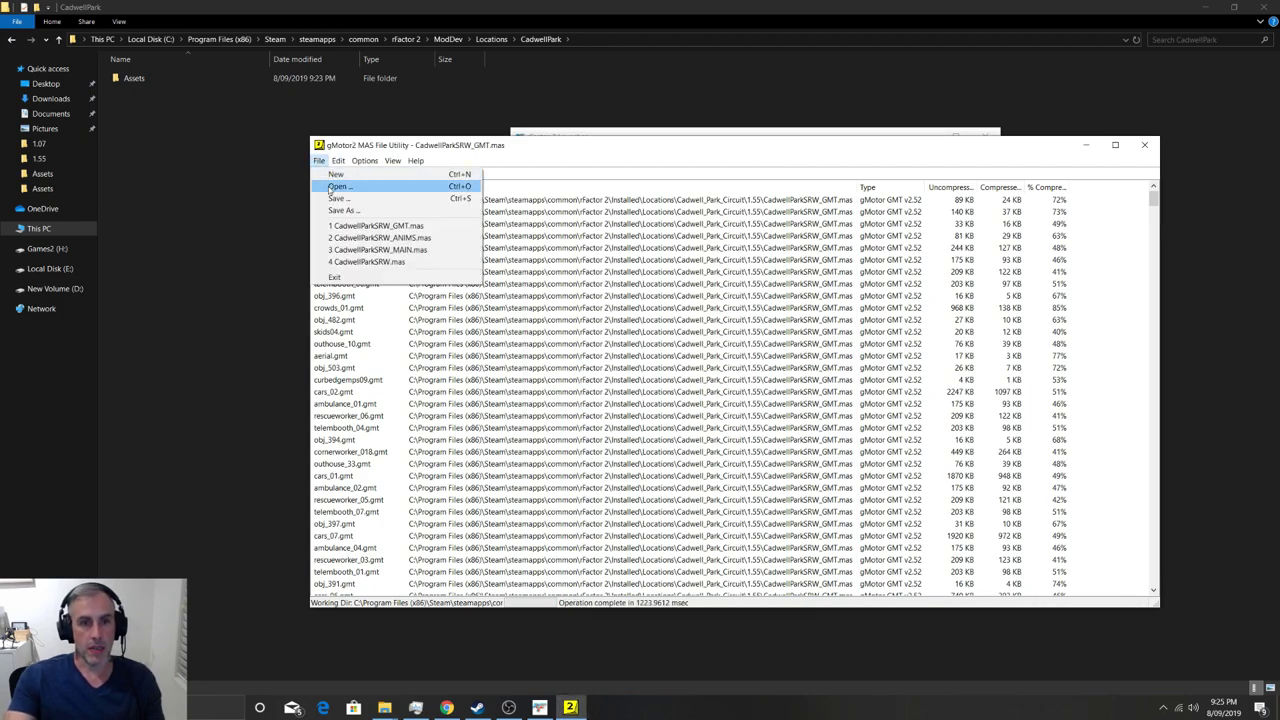
pyautogui.click(336, 187)
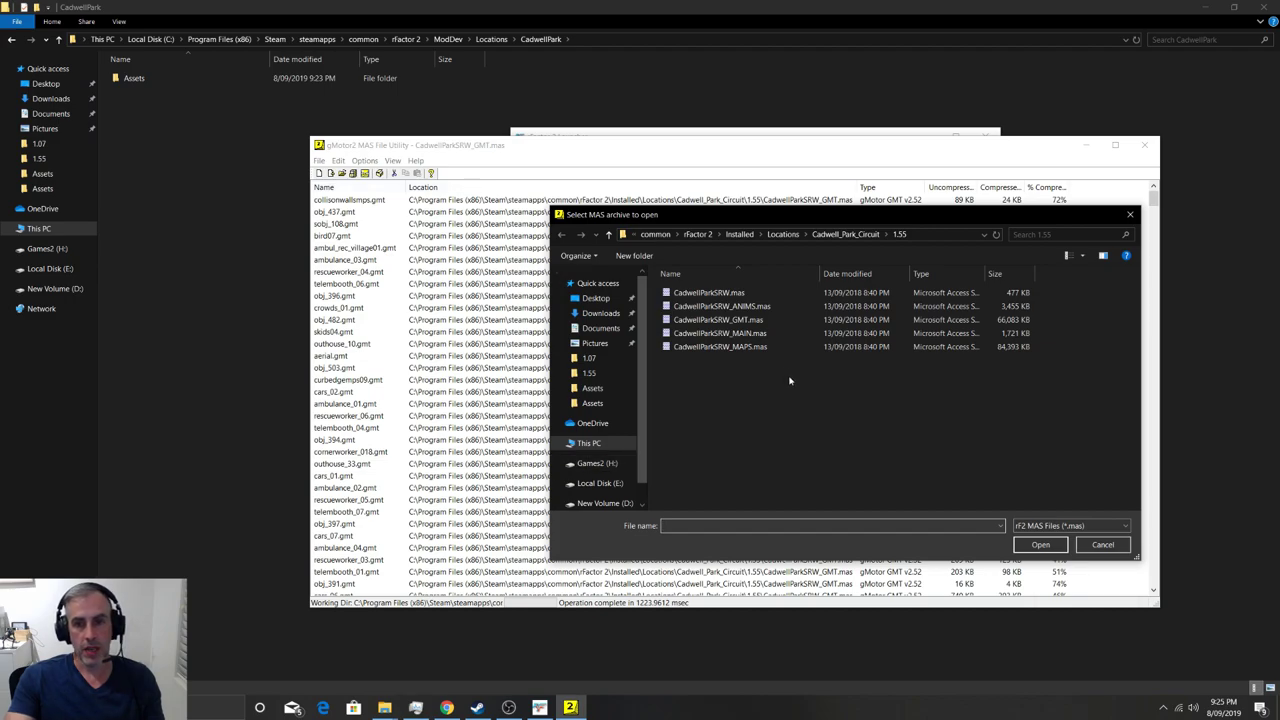
pyautogui.click(716, 346)
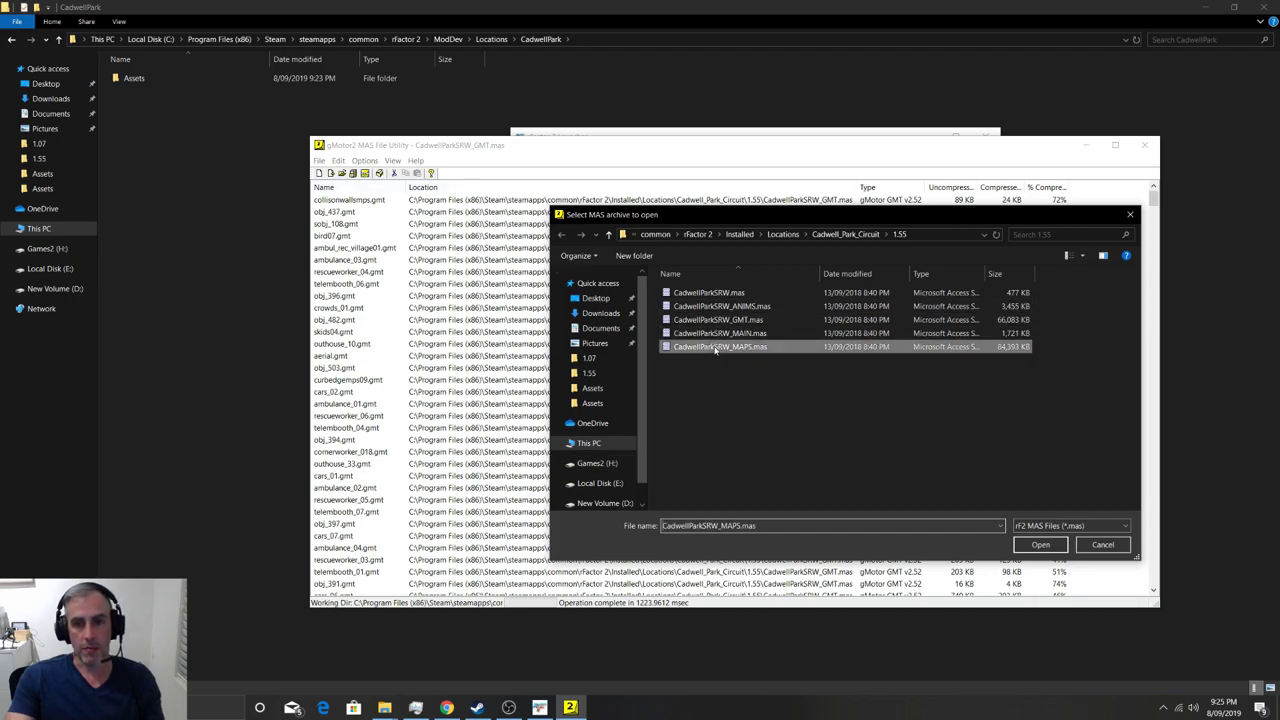
pyautogui.click(1052, 546)
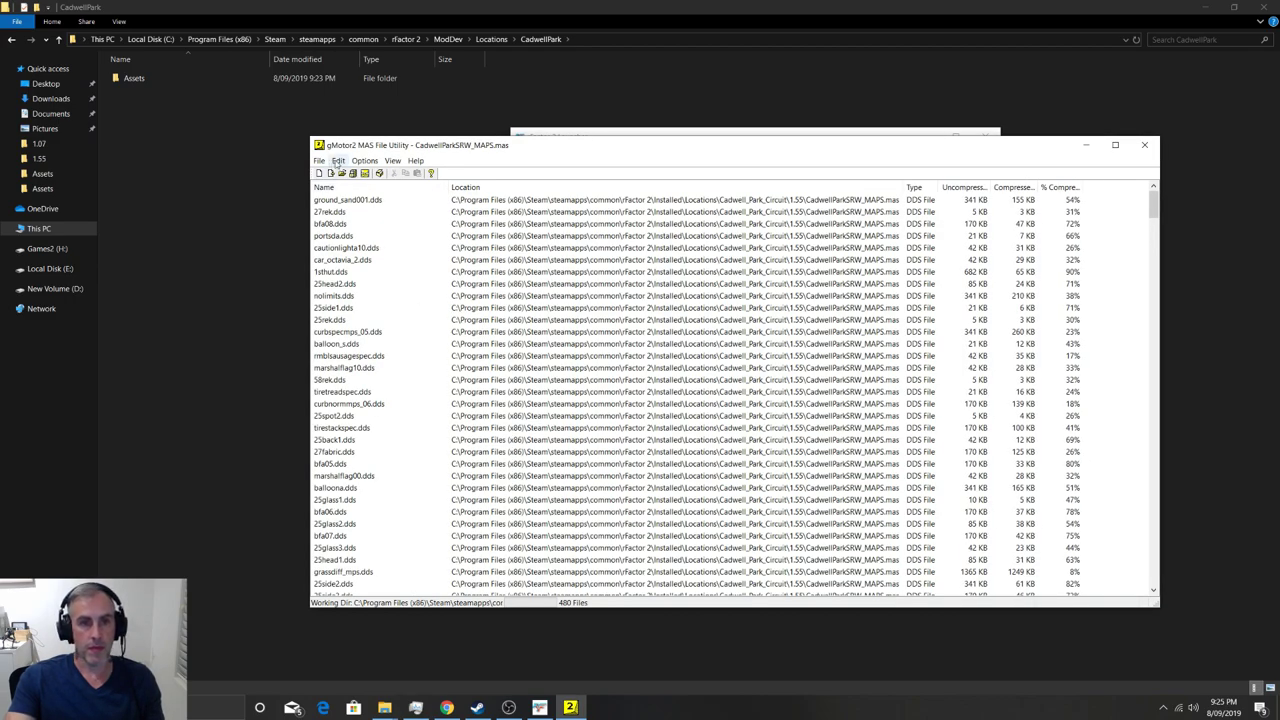
pyautogui.click(338, 160)
pyautogui.click(362, 253)
pyautogui.click(338, 160)
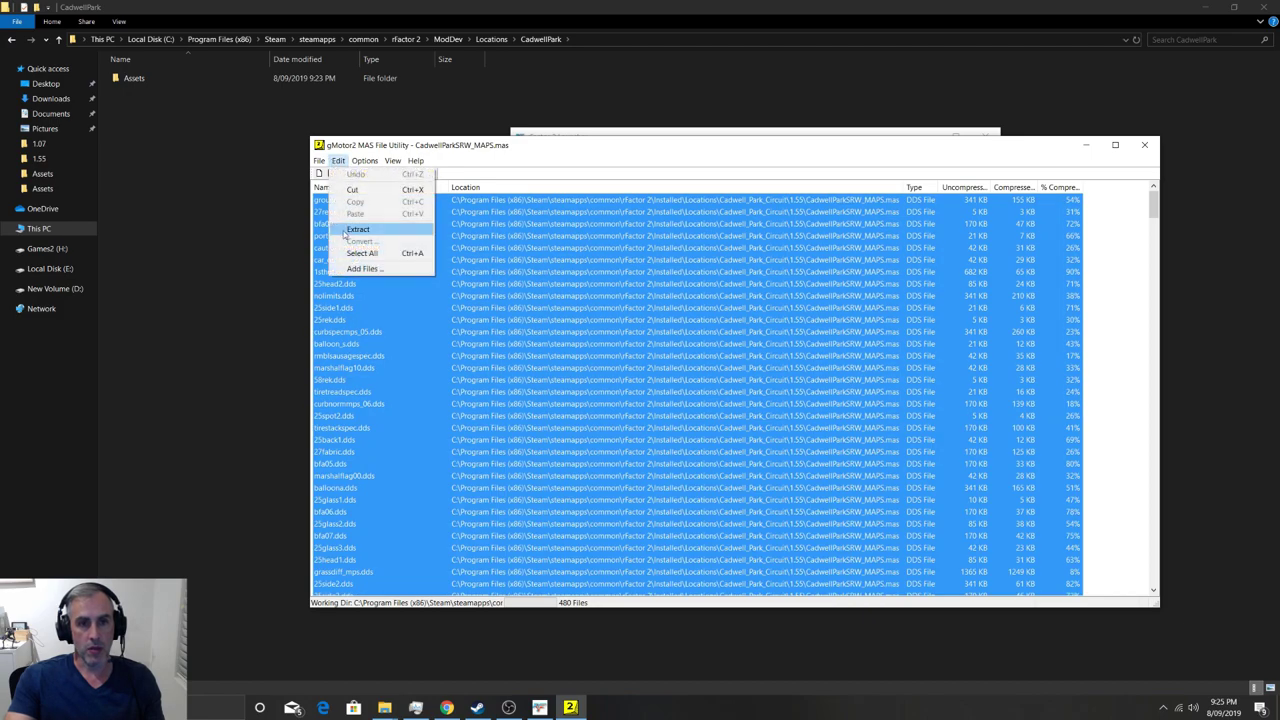
pyautogui.click(356, 229)
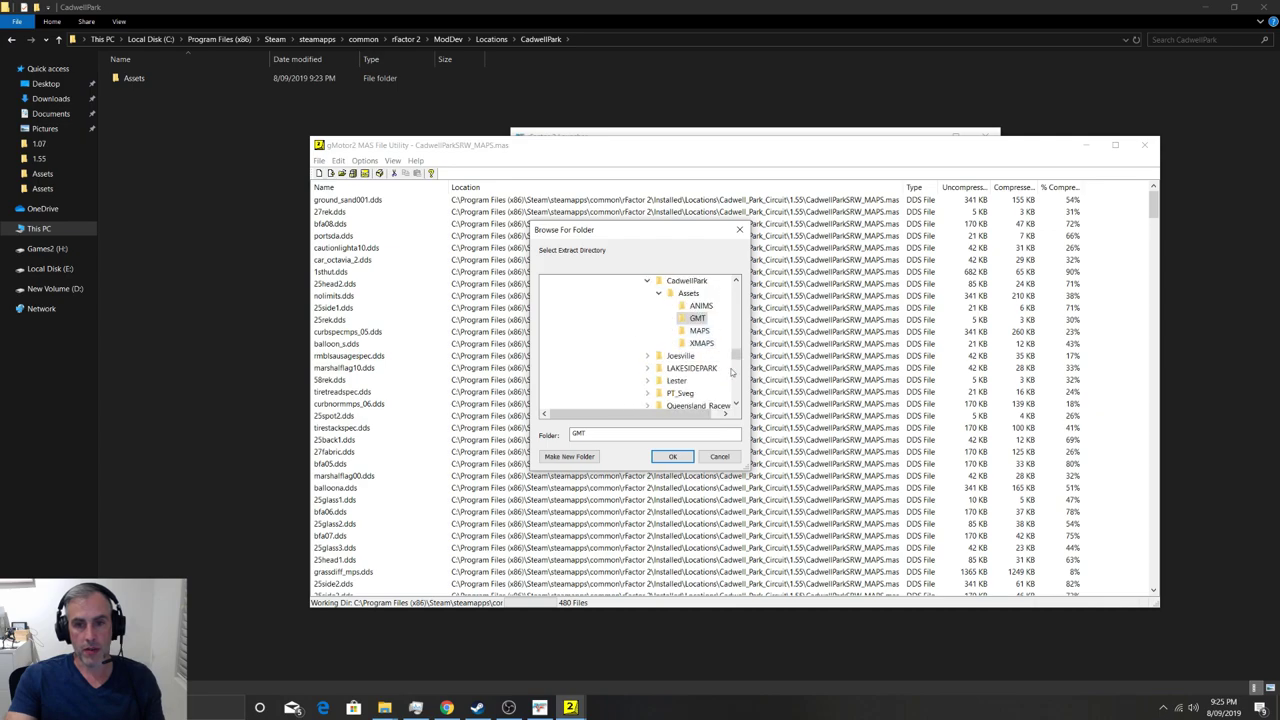
pyautogui.click(699, 330)
pyautogui.click(673, 457)
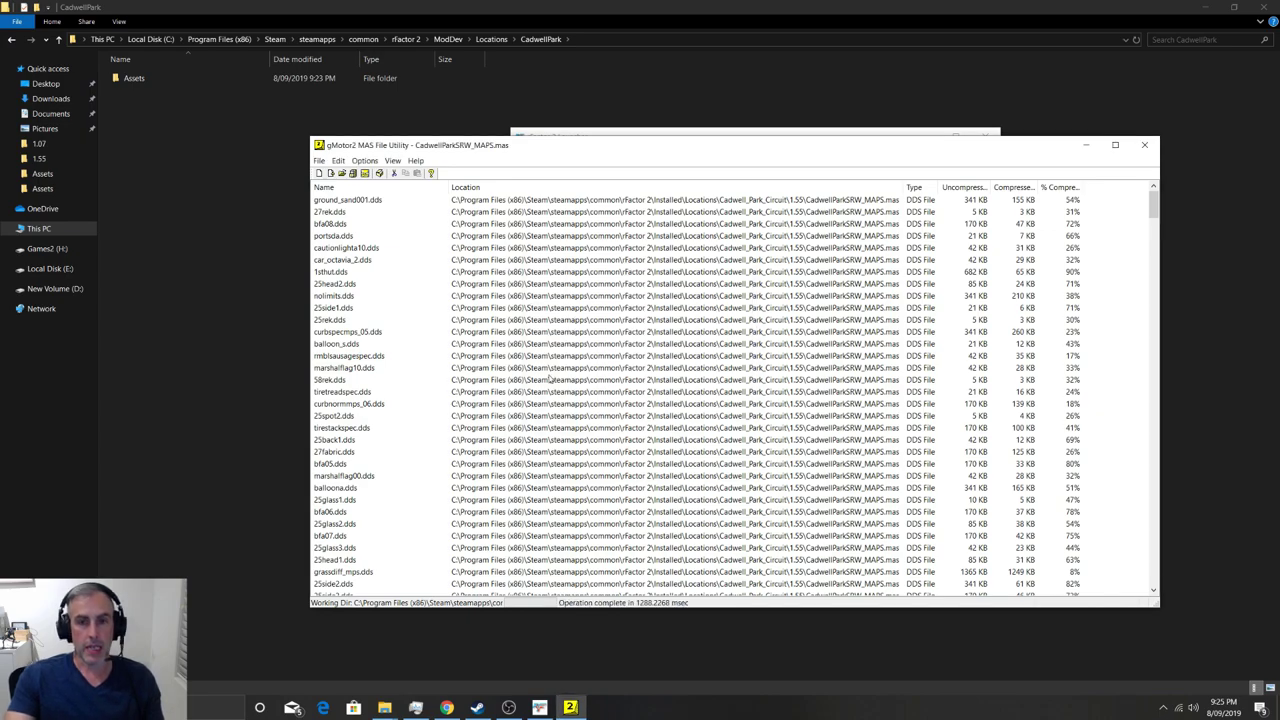
# Open CadwellParkSRW_MAIN.mas and select all 10 of its files.
pyautogui.click(318, 161)
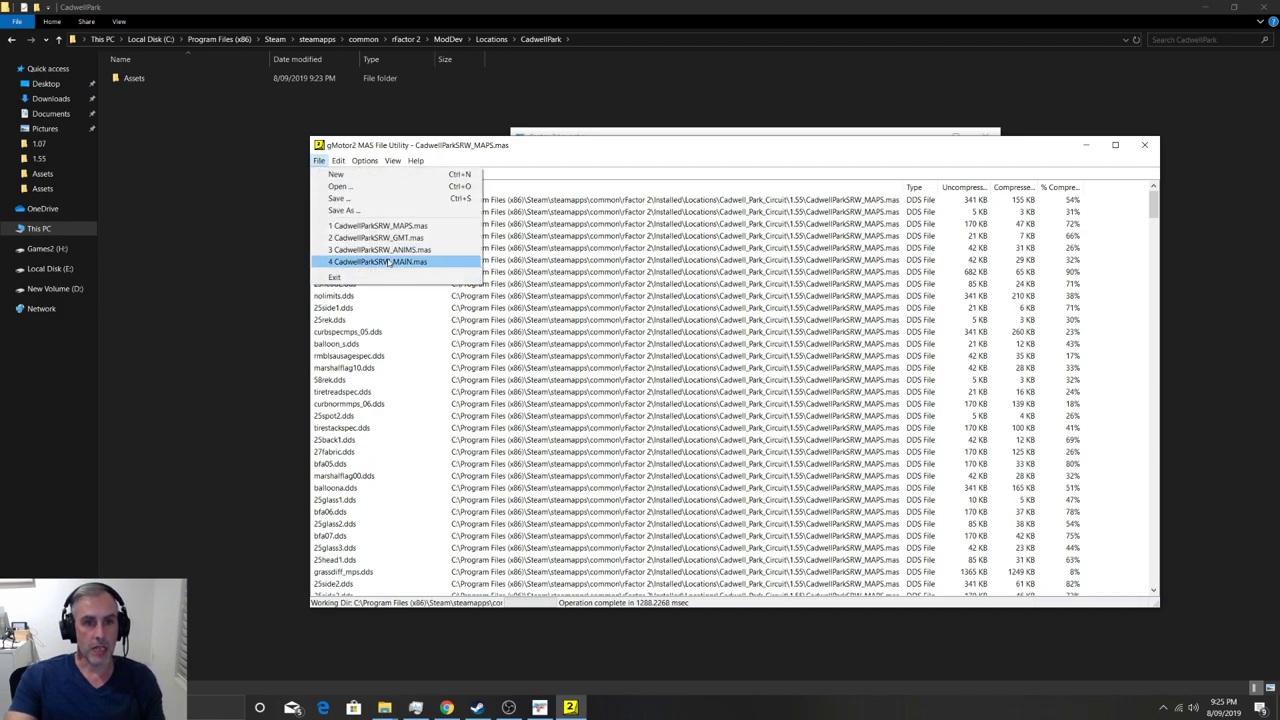
pyautogui.click(339, 187)
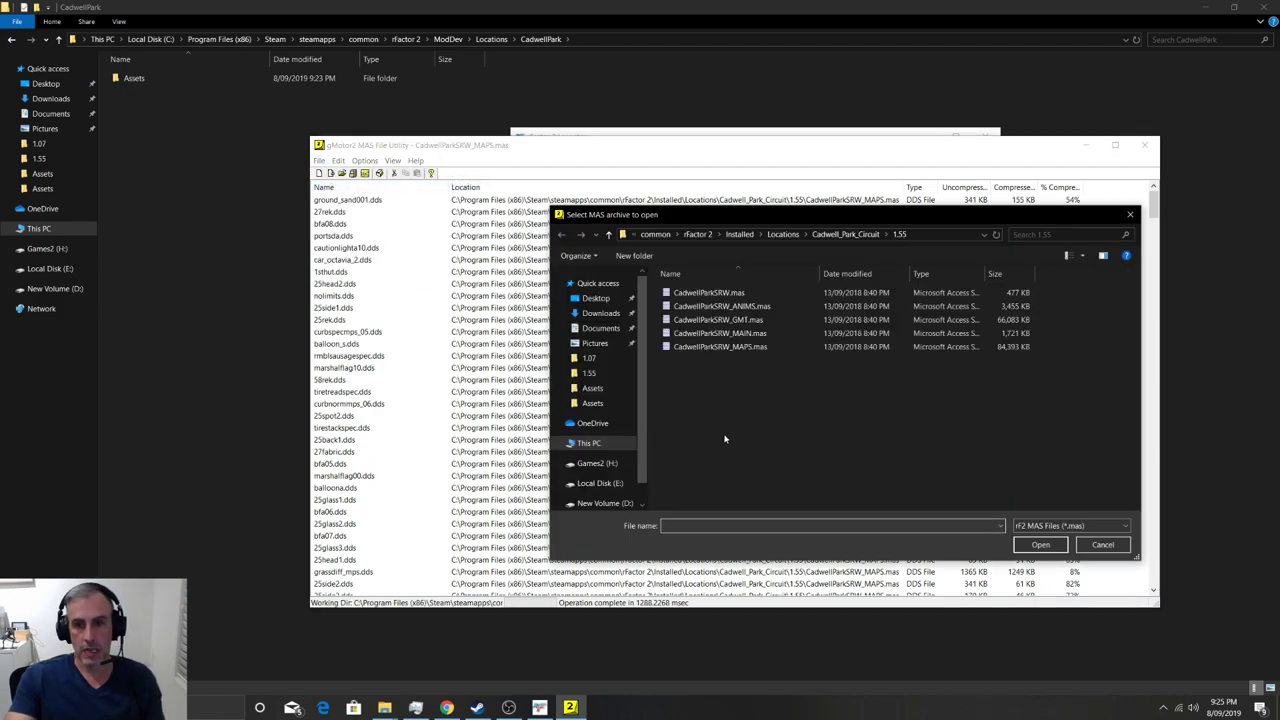
pyautogui.click(715, 334)
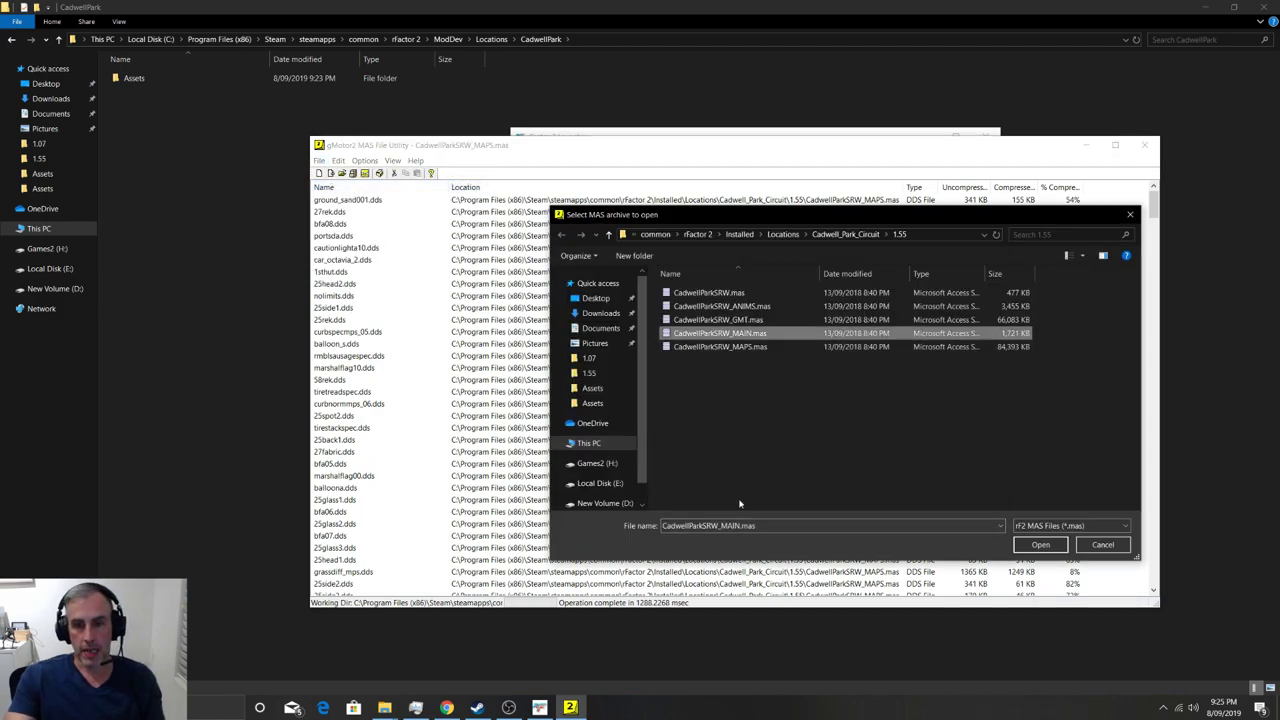
pyautogui.click(1038, 545)
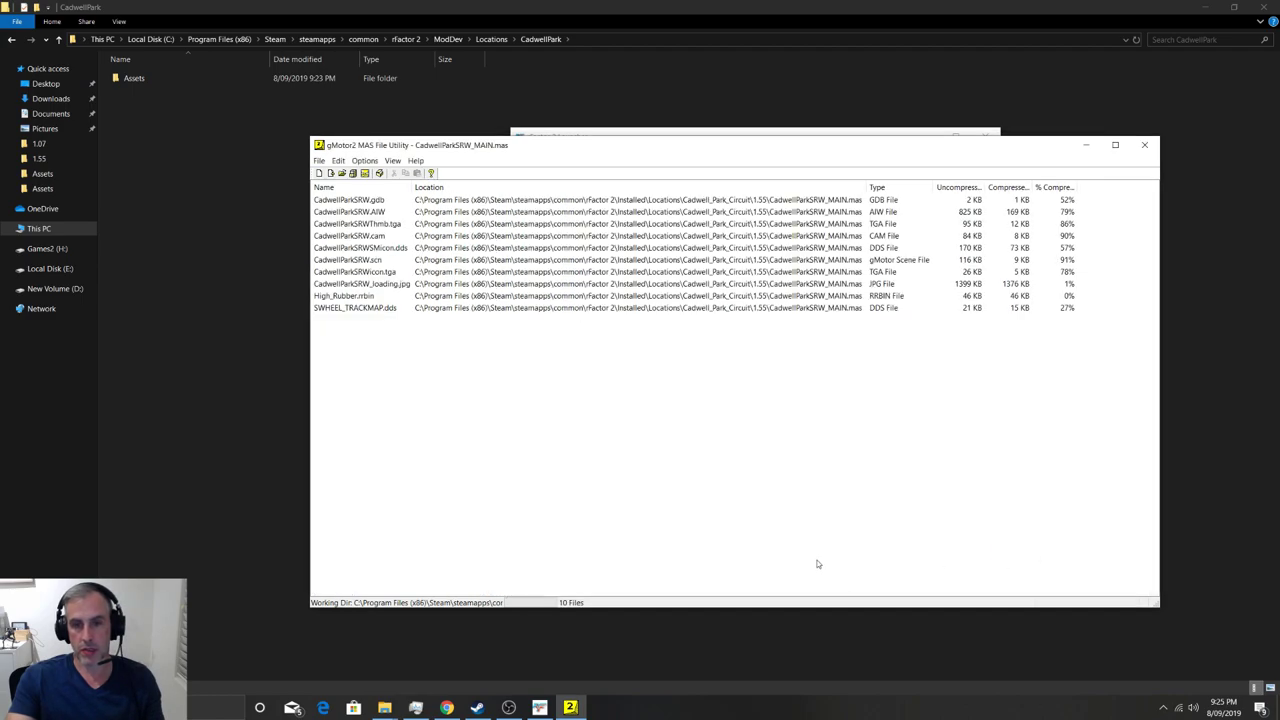
pyautogui.click(374, 212)
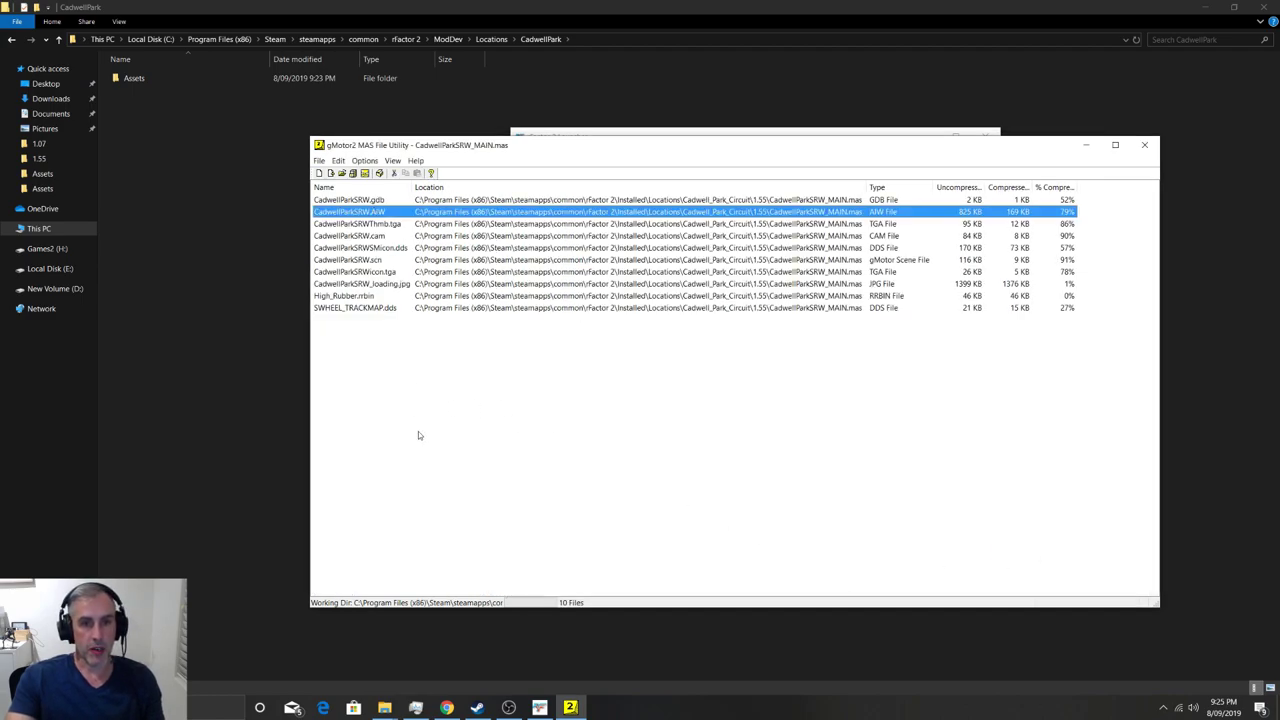
pyautogui.click(418, 431)
pyautogui.click(338, 161)
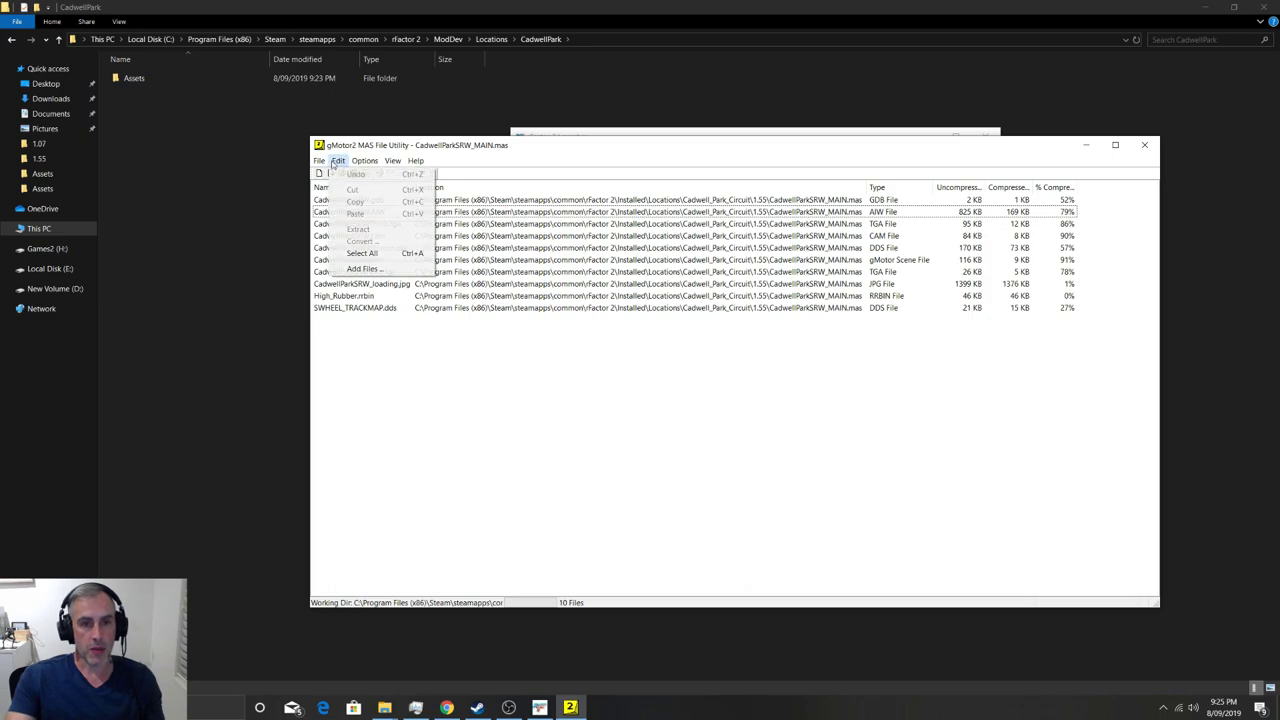
pyautogui.click(365, 253)
# Extract the 10 MAIN files into the CadwellPark\Assets folder.
pyautogui.click(338, 161)
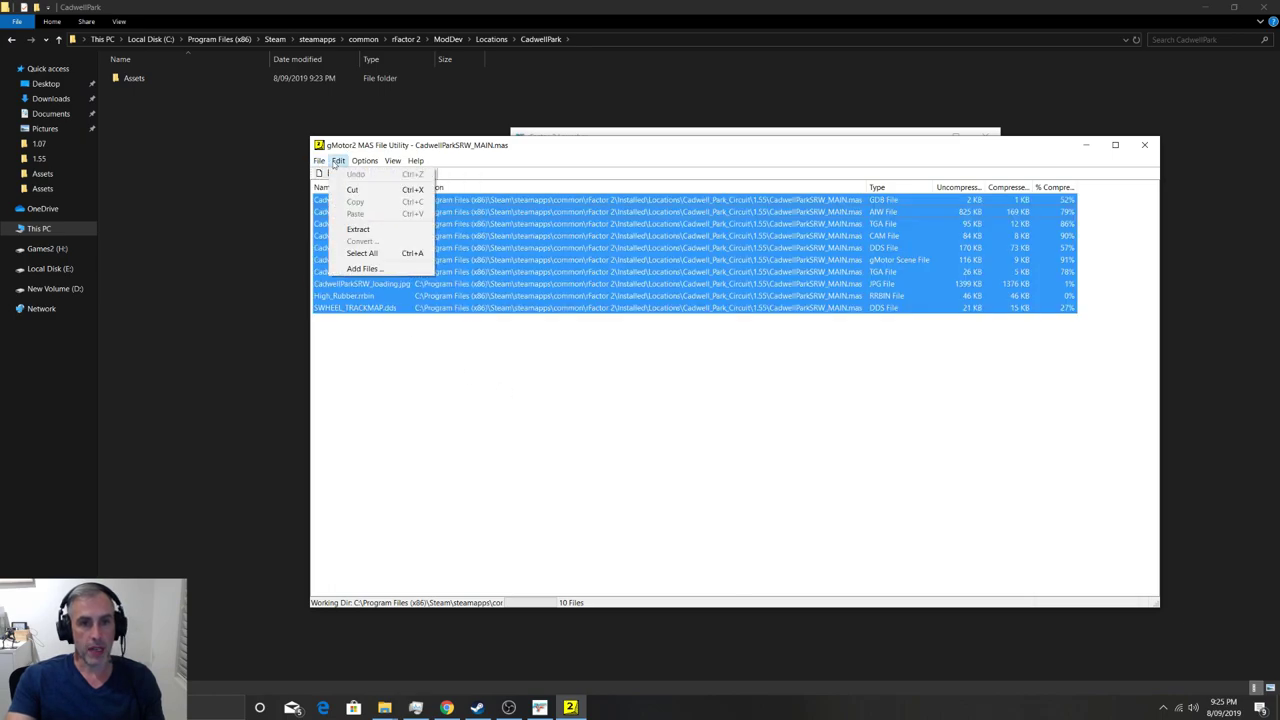
pyautogui.click(356, 228)
pyautogui.scroll(-5, 690, 338)
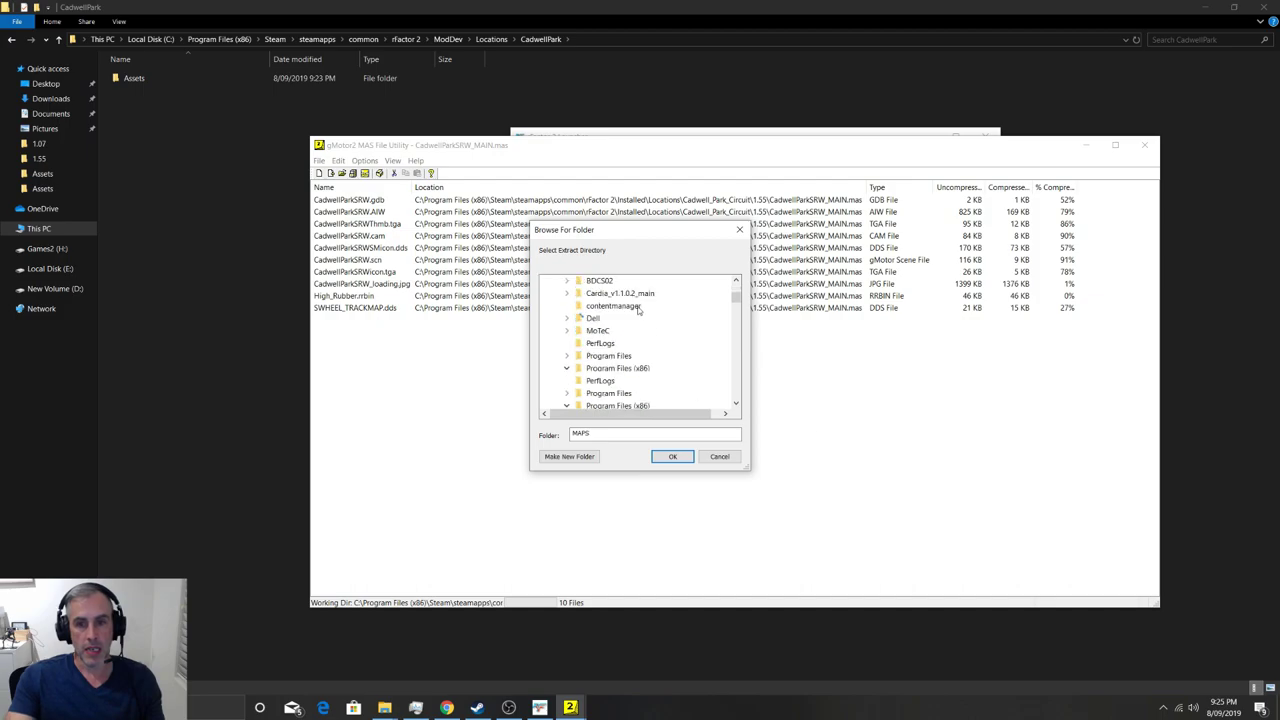
pyautogui.scroll(-12, 690, 338)
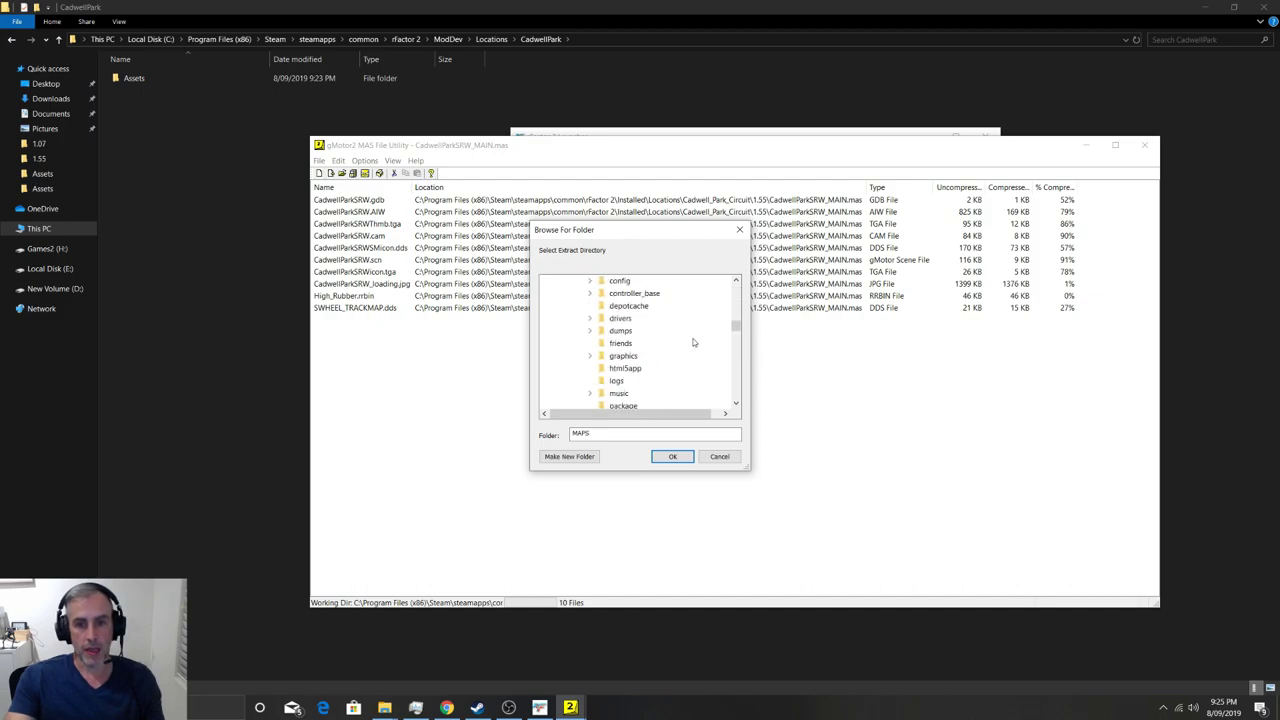
pyautogui.scroll(-10, 694, 343)
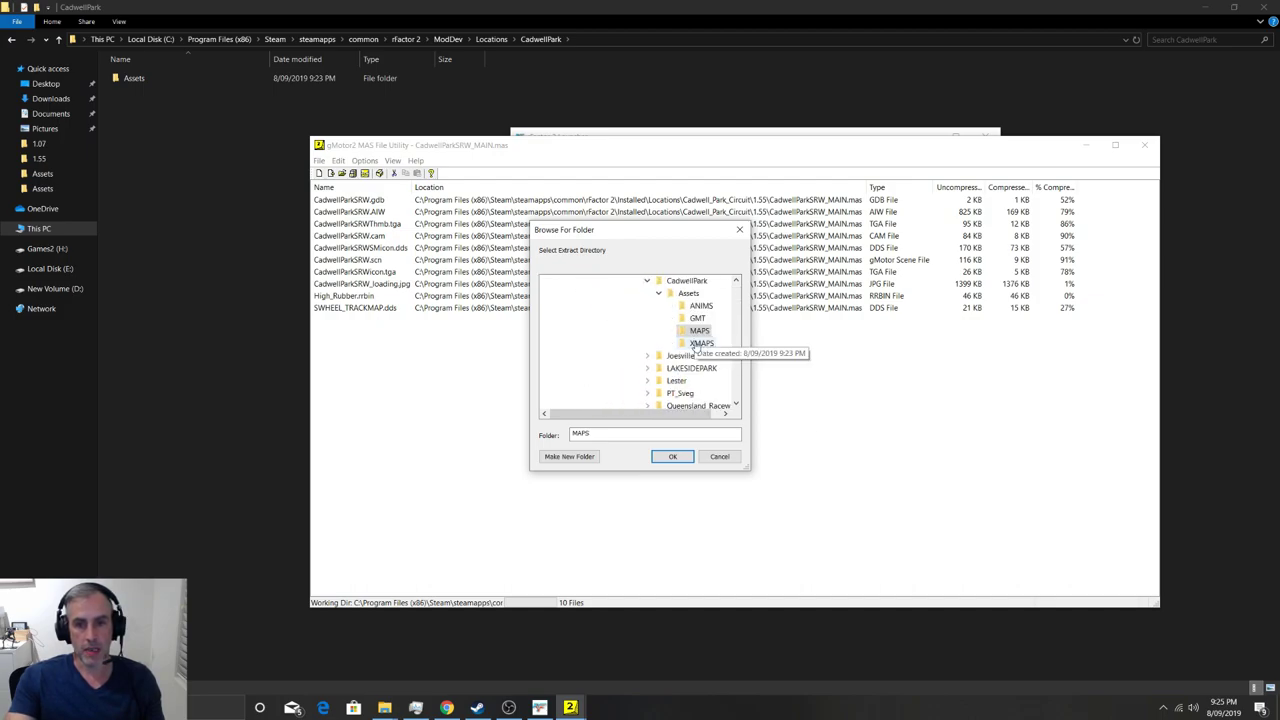
pyautogui.scroll(-1, 725, 388)
pyautogui.click(688, 293)
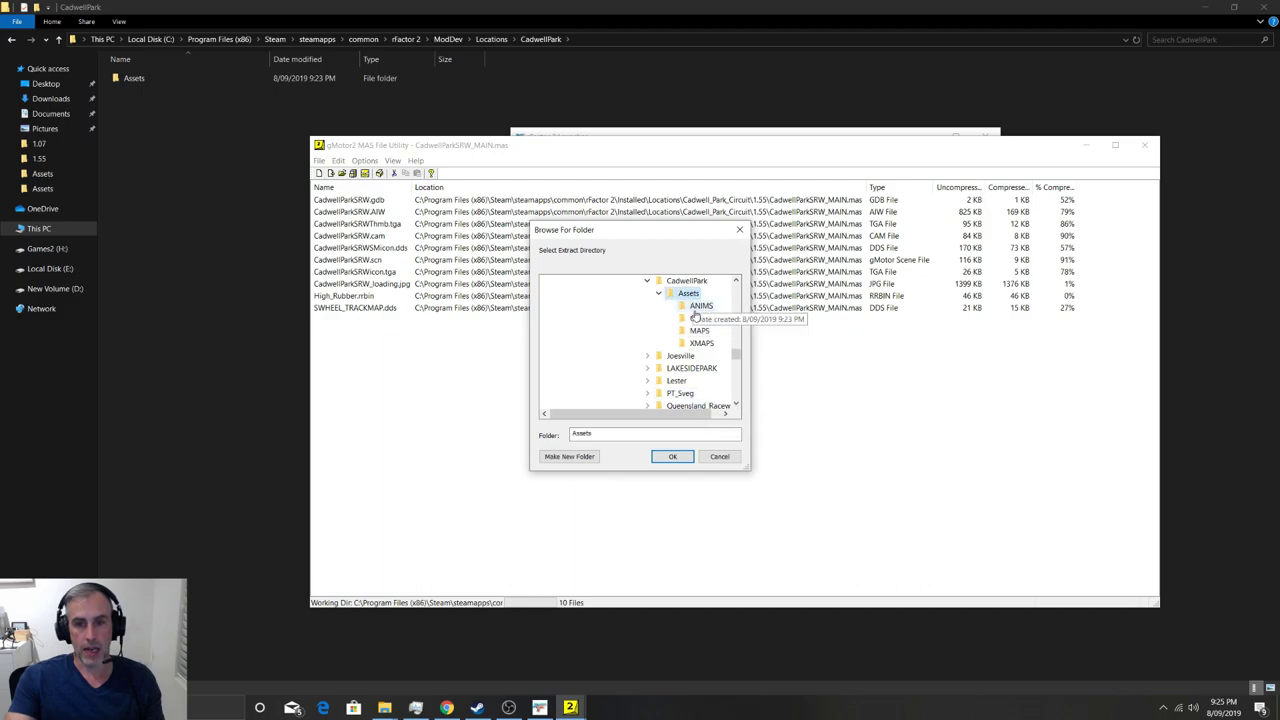
pyautogui.click(673, 456)
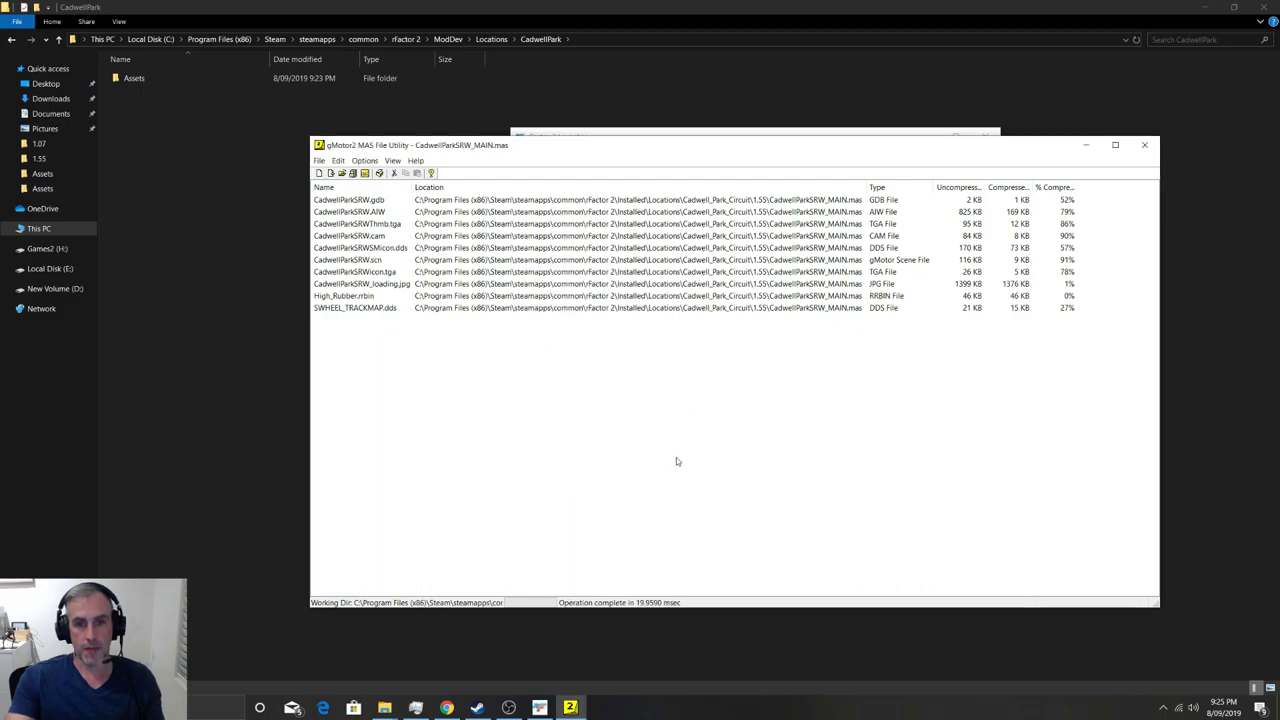
# Open CadwellParkSRW.mas and select its three files.
pyautogui.click(319, 160)
pyautogui.click(335, 186)
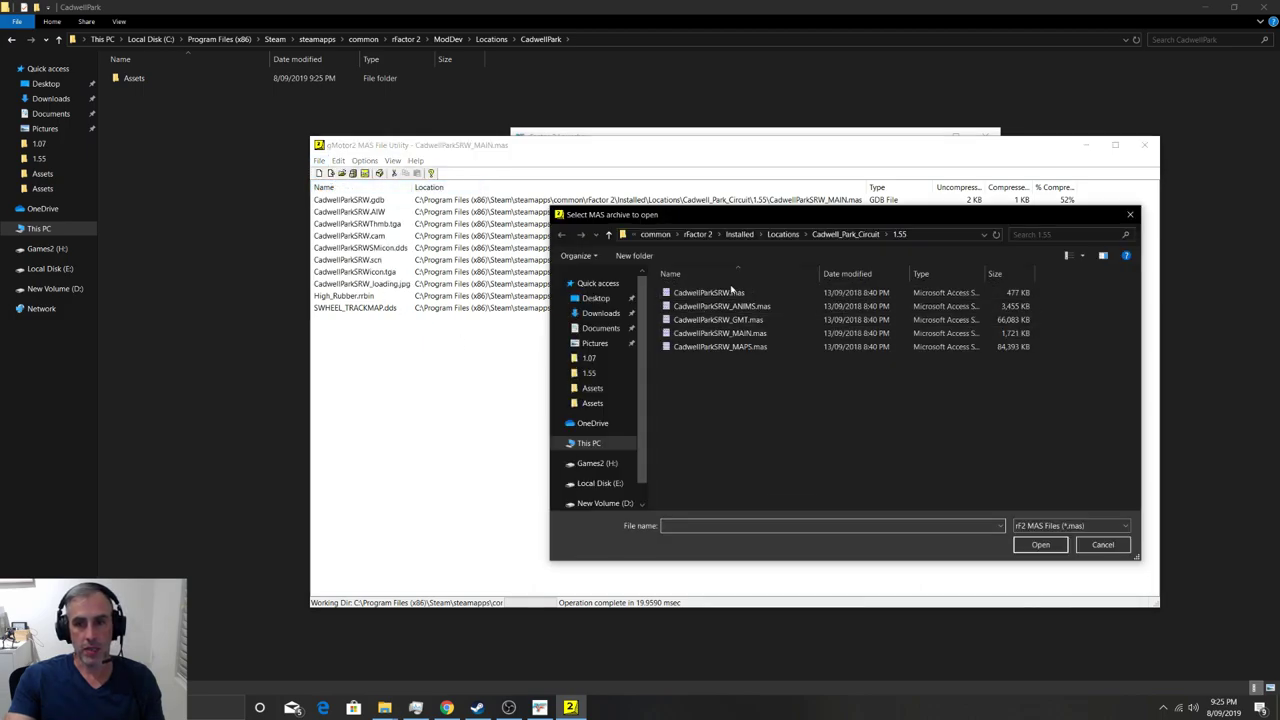
pyautogui.click(692, 293)
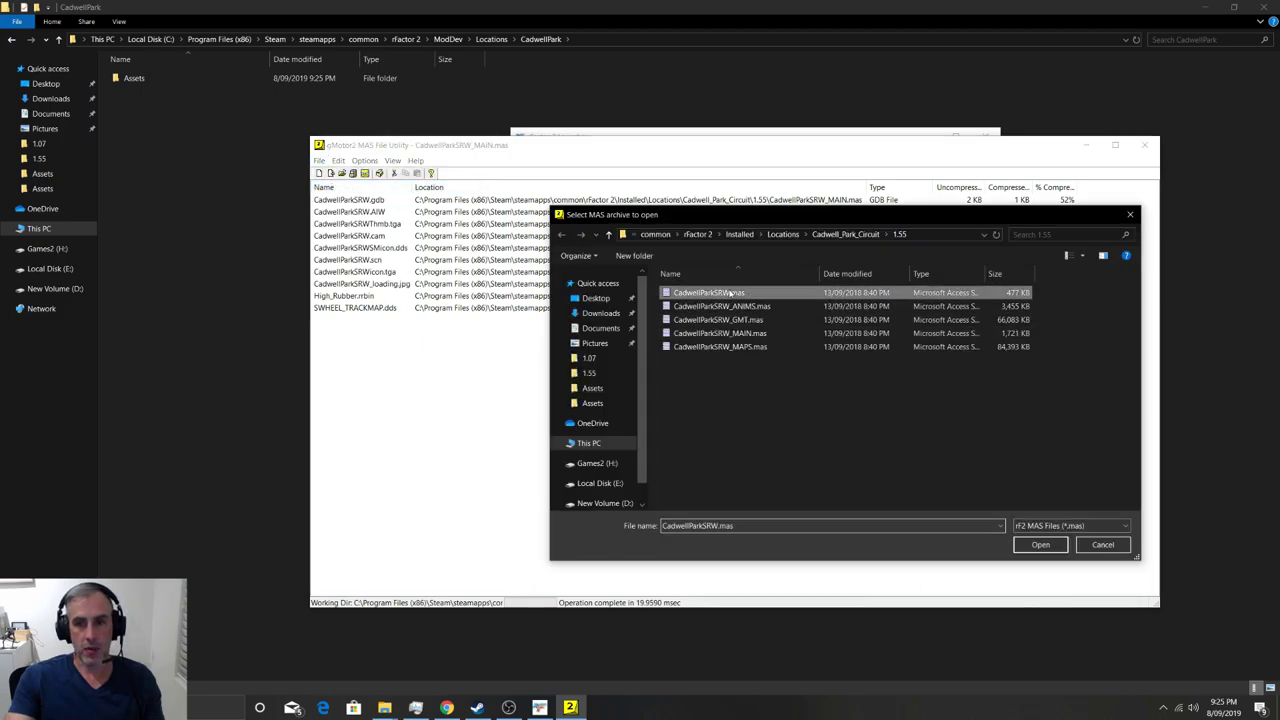
pyautogui.click(1040, 544)
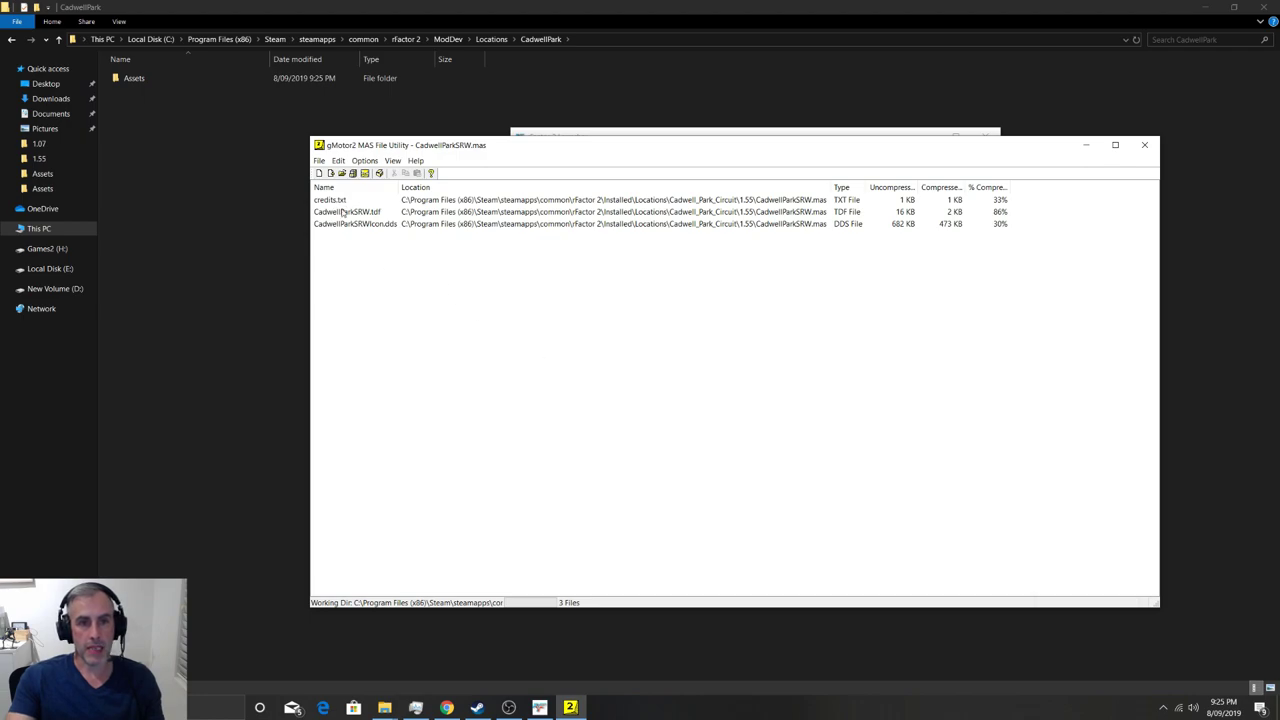
pyautogui.click(338, 160)
pyautogui.click(361, 254)
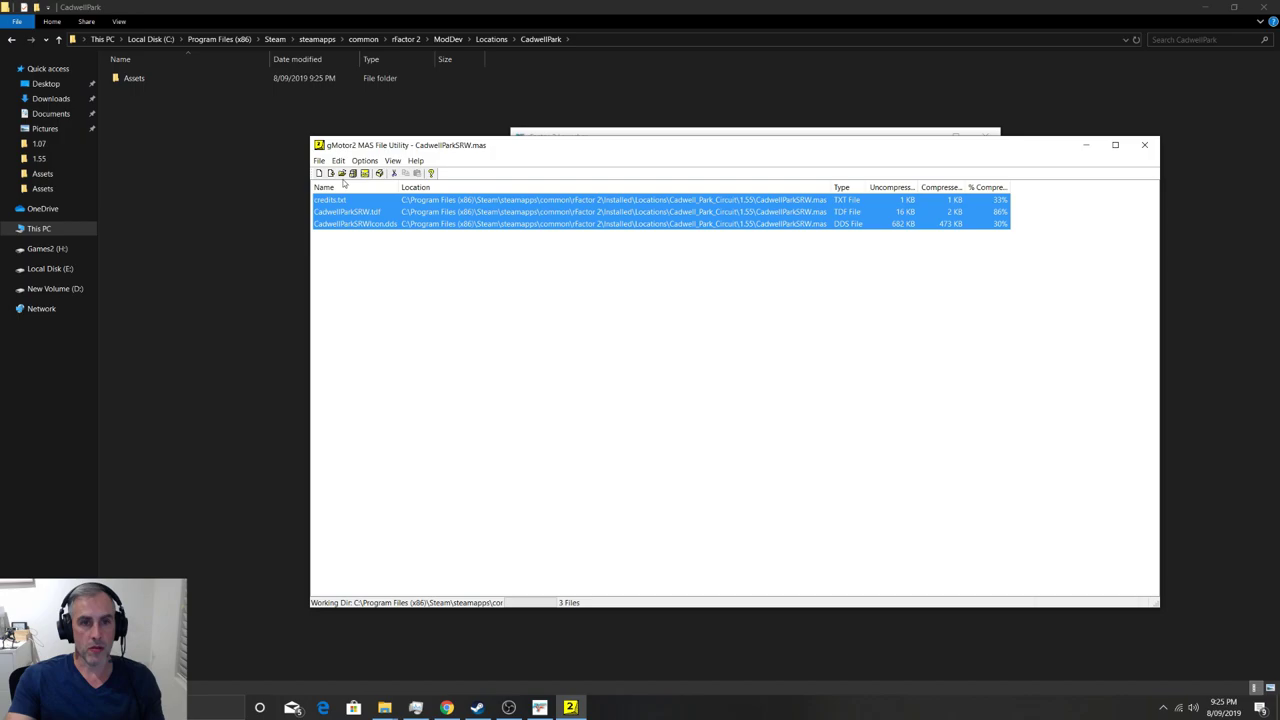
# Extract credits.txt, CadwellParkSRW.tdf and CadwellParkSRWIcon.dds into ModDev\Locations\CadwellPark.
pyautogui.click(338, 160)
pyautogui.click(357, 229)
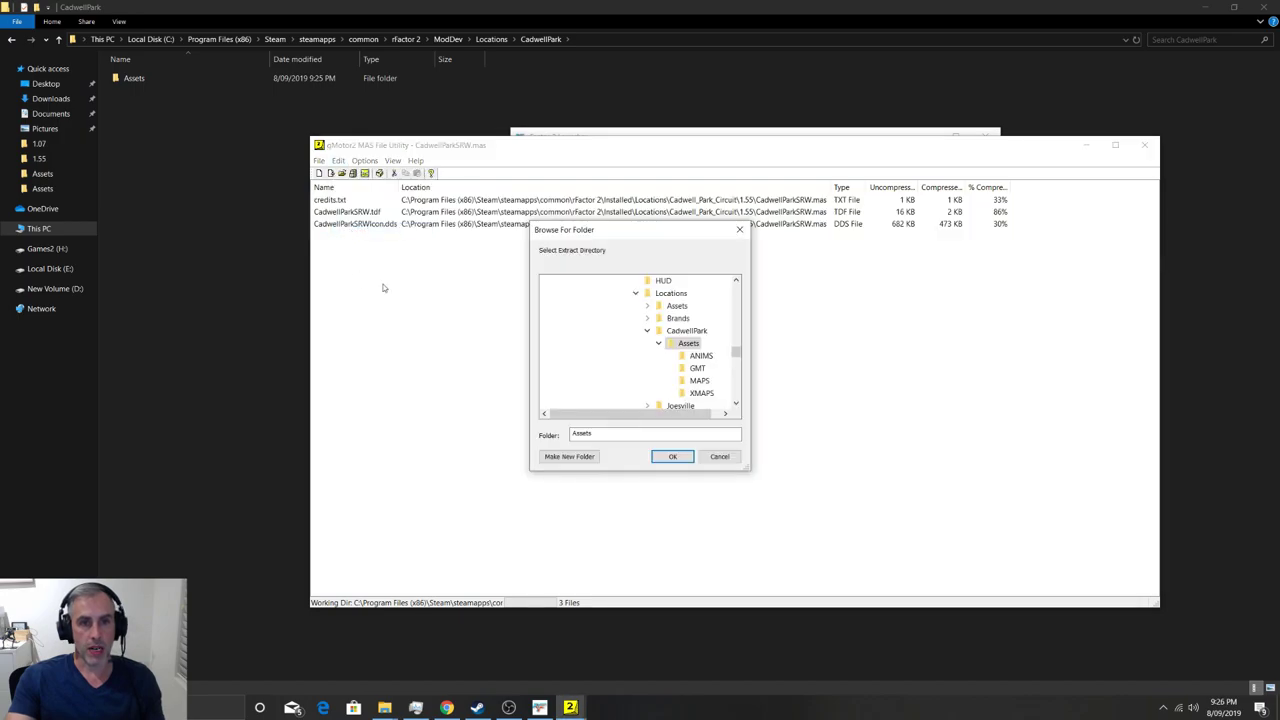
pyautogui.scroll(1, 705, 355)
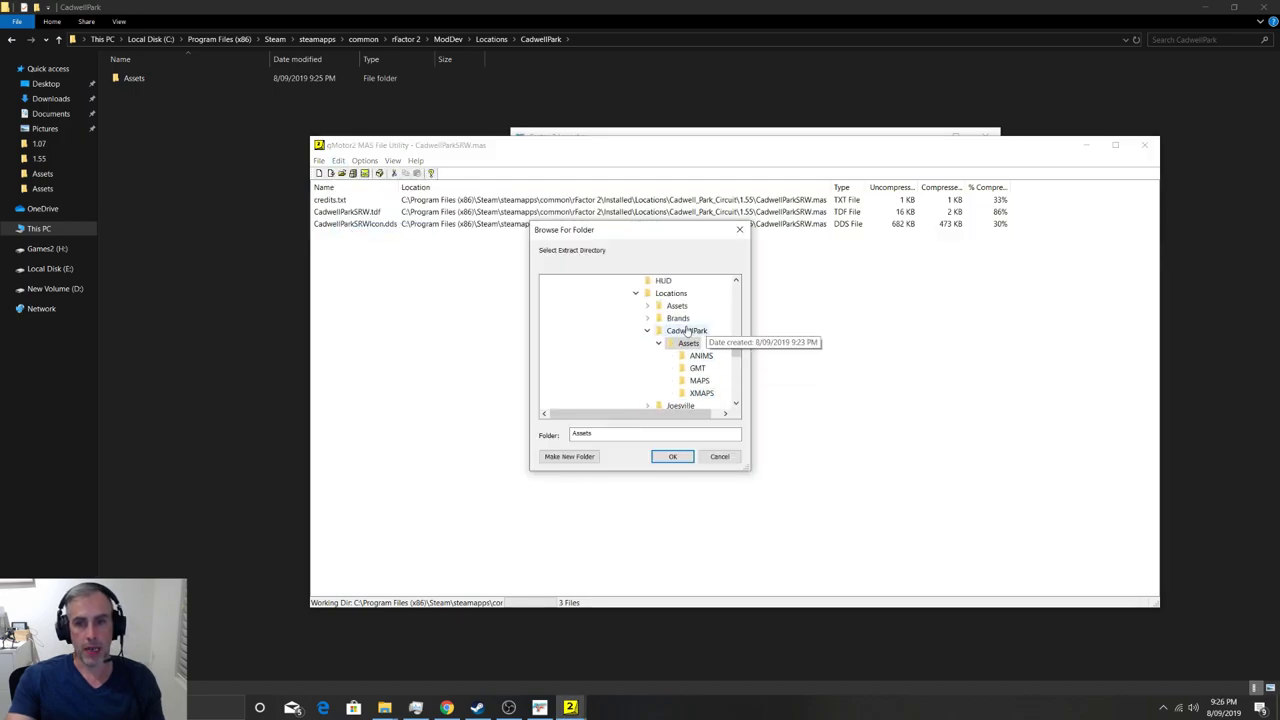
pyautogui.click(687, 332)
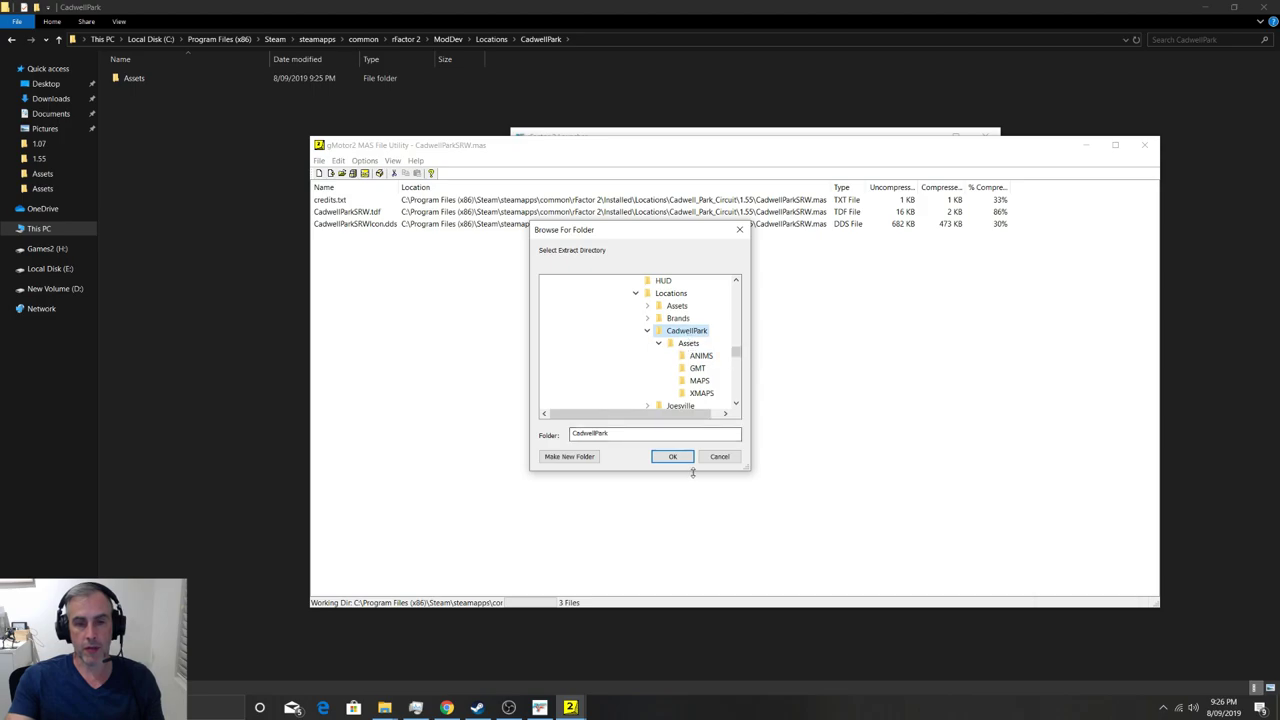
pyautogui.click(672, 457)
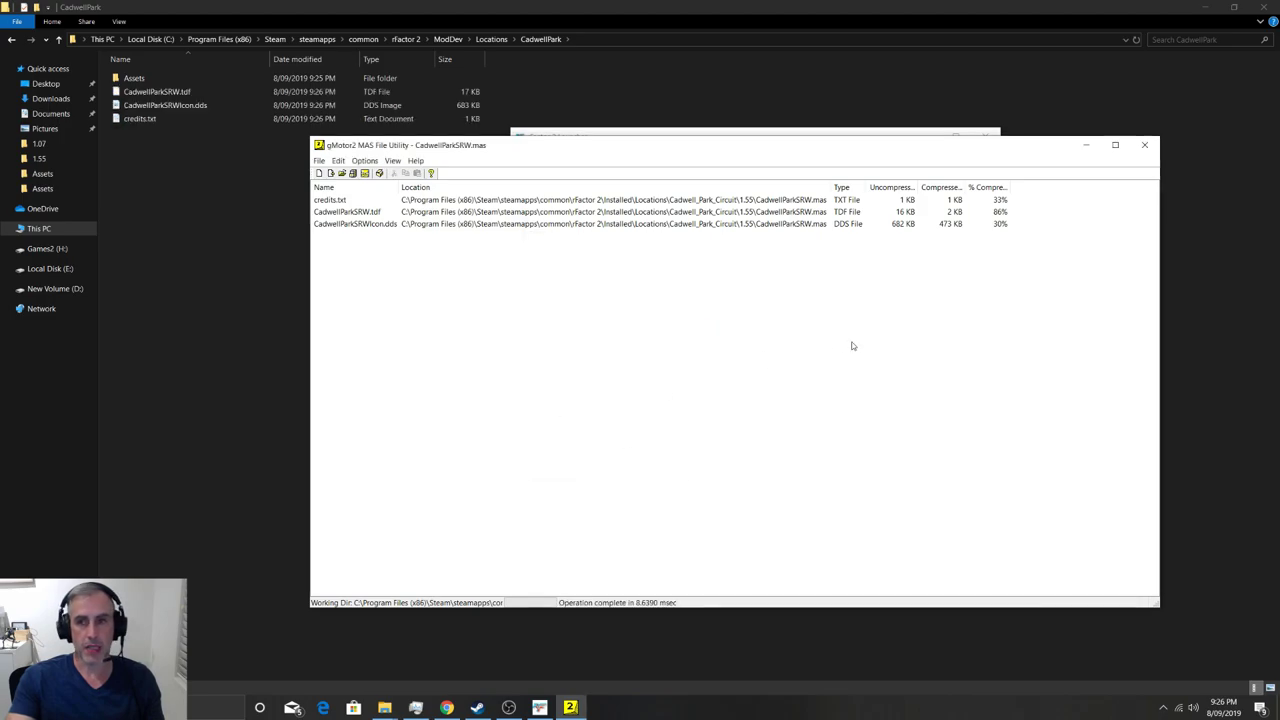
# Close the MAS utility and open CadwellPark\Assets in File Explorer.
pyautogui.click(1144, 145)
pyautogui.click(366, 255)
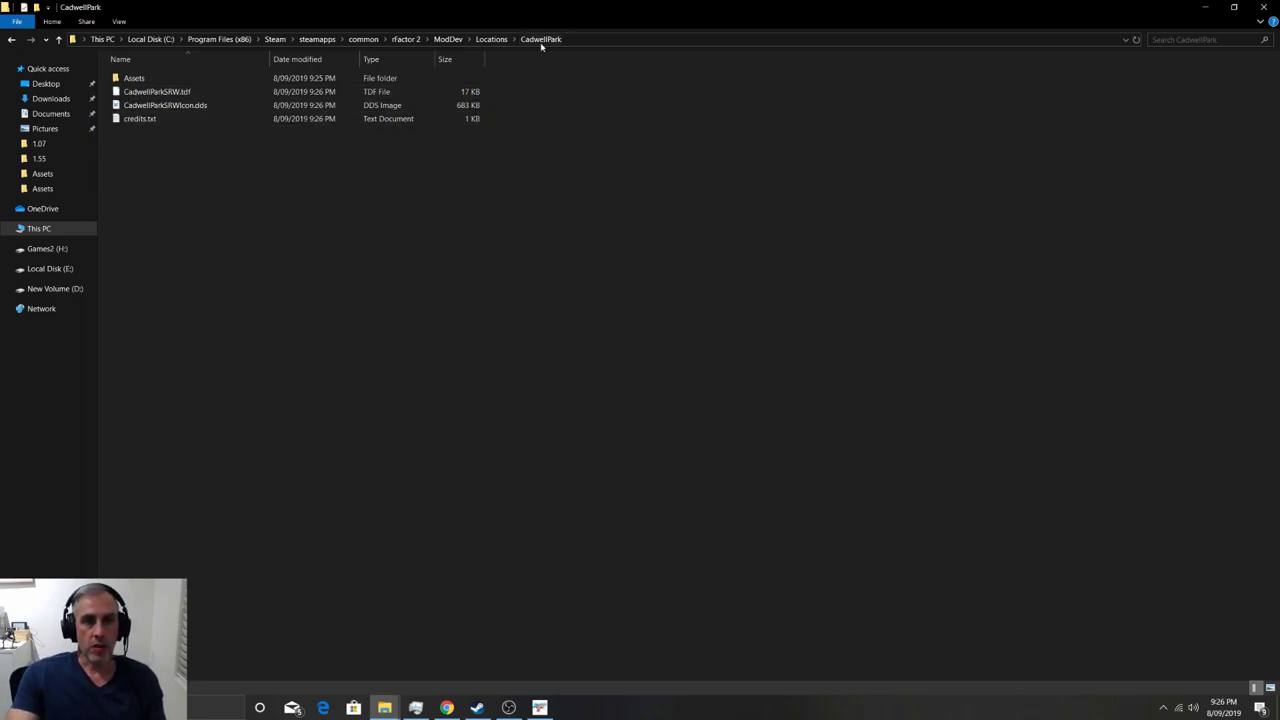
pyautogui.doubleClick(150, 79)
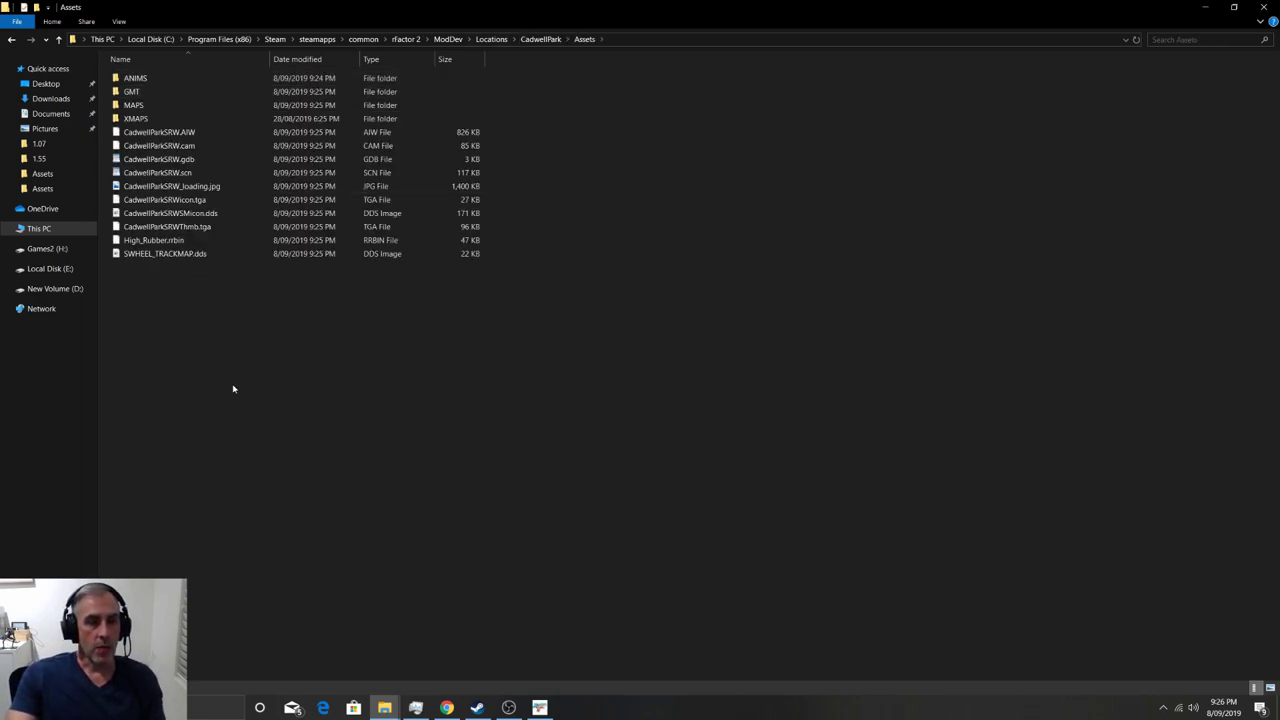
# Open CadwellParkSRW.scn in WordPad and correct the GMT SearchPath to CadwellPark\Assets\GMT.
pyautogui.doubleClick(154, 174)
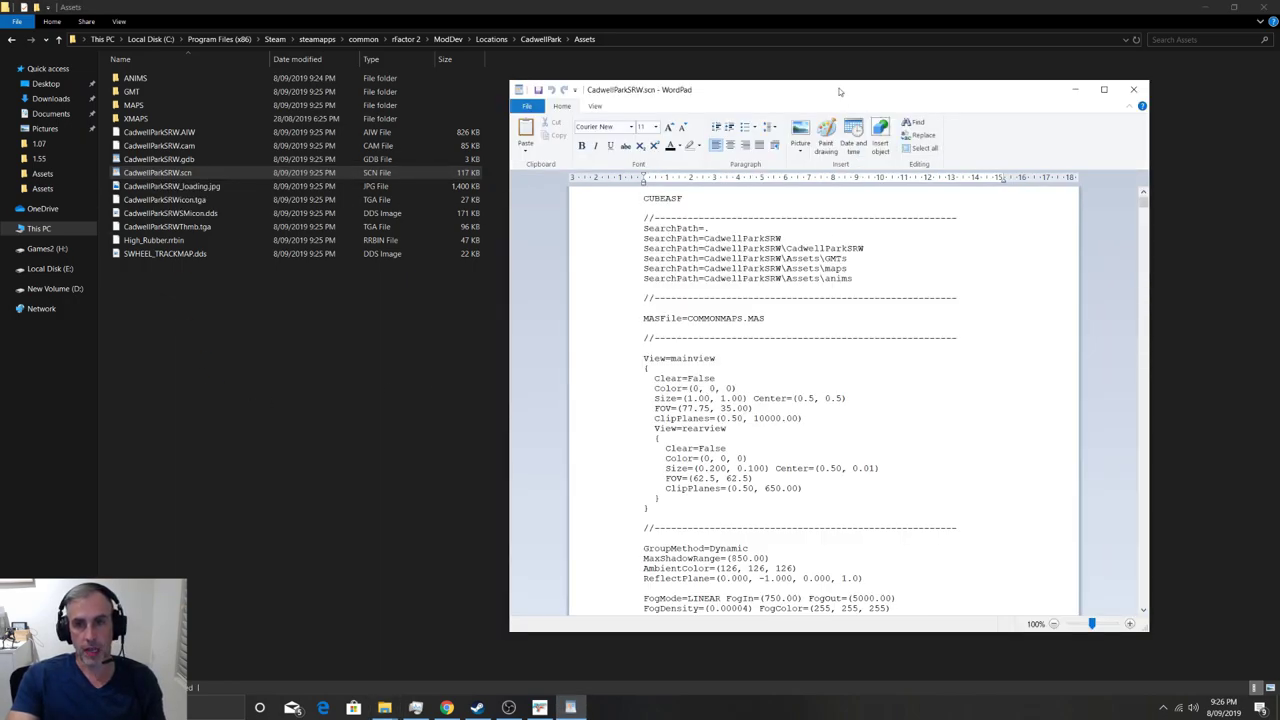
pyautogui.moveTo(839, 91); pyautogui.dragTo(869, 123)
pyautogui.moveTo(886, 312); pyautogui.dragTo(677, 261)
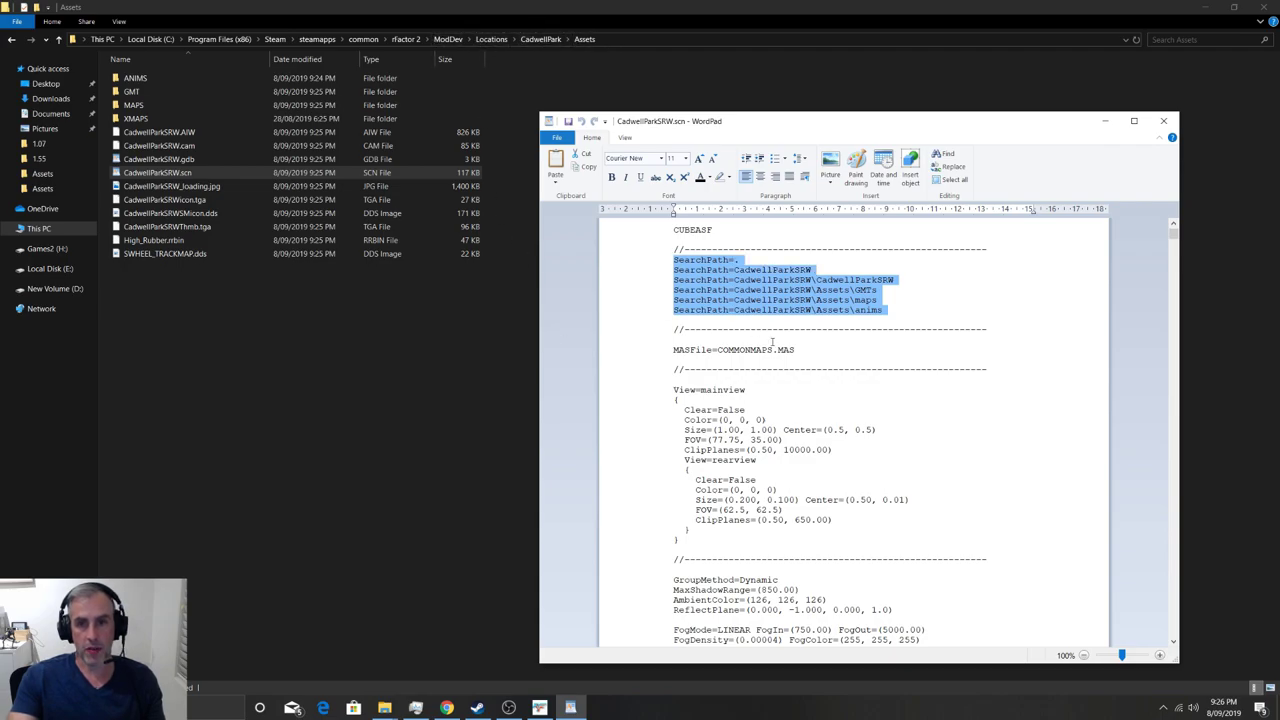
pyautogui.click(980, 314)
pyautogui.moveTo(897, 279); pyautogui.dragTo(833, 280)
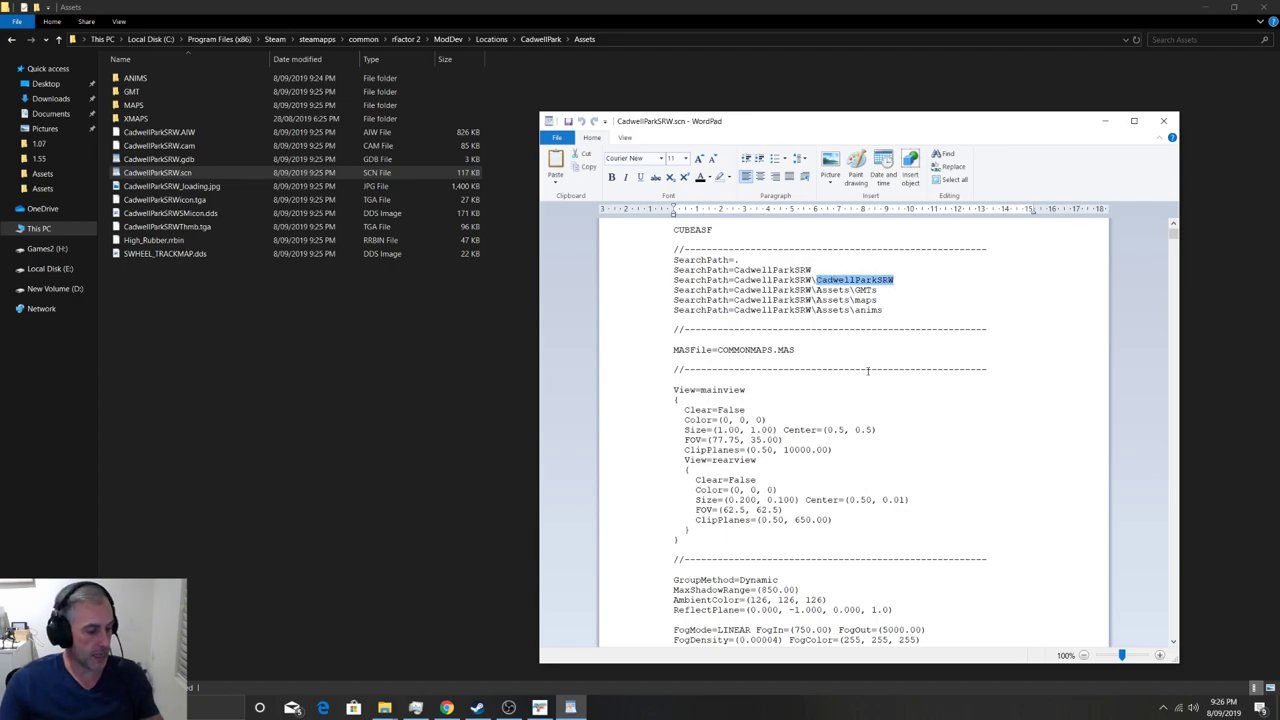
pyautogui.write('Assets')
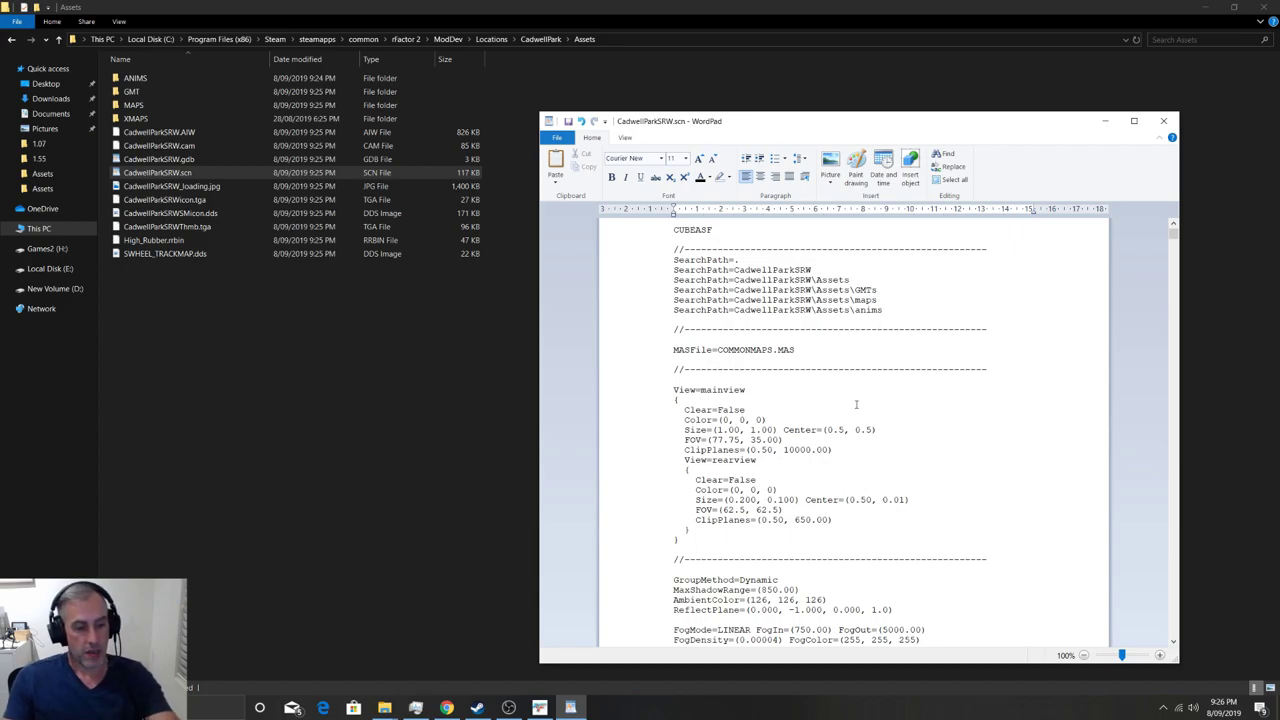
pyautogui.press('BackSpace')
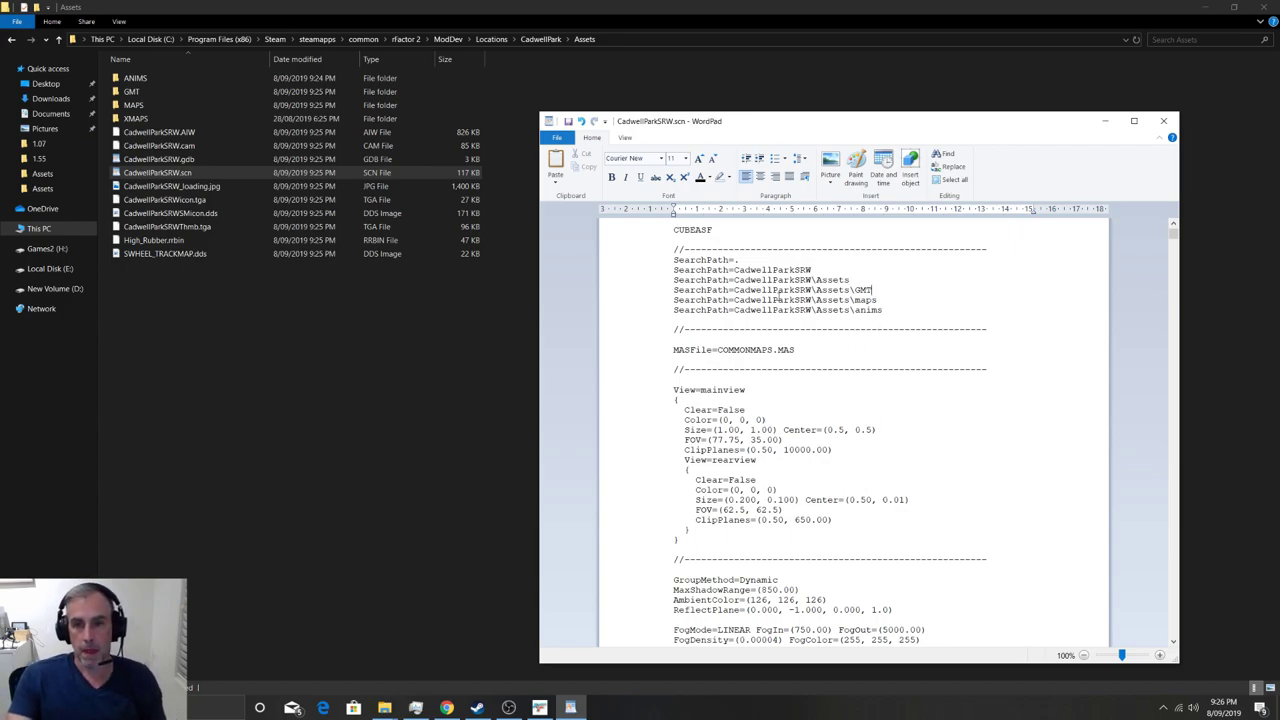
# Change CadwellParkSRW to CadwellPark in the remaining SearchPath folder names.
pyautogui.doubleClick(811, 270)
pyautogui.click(811, 270)
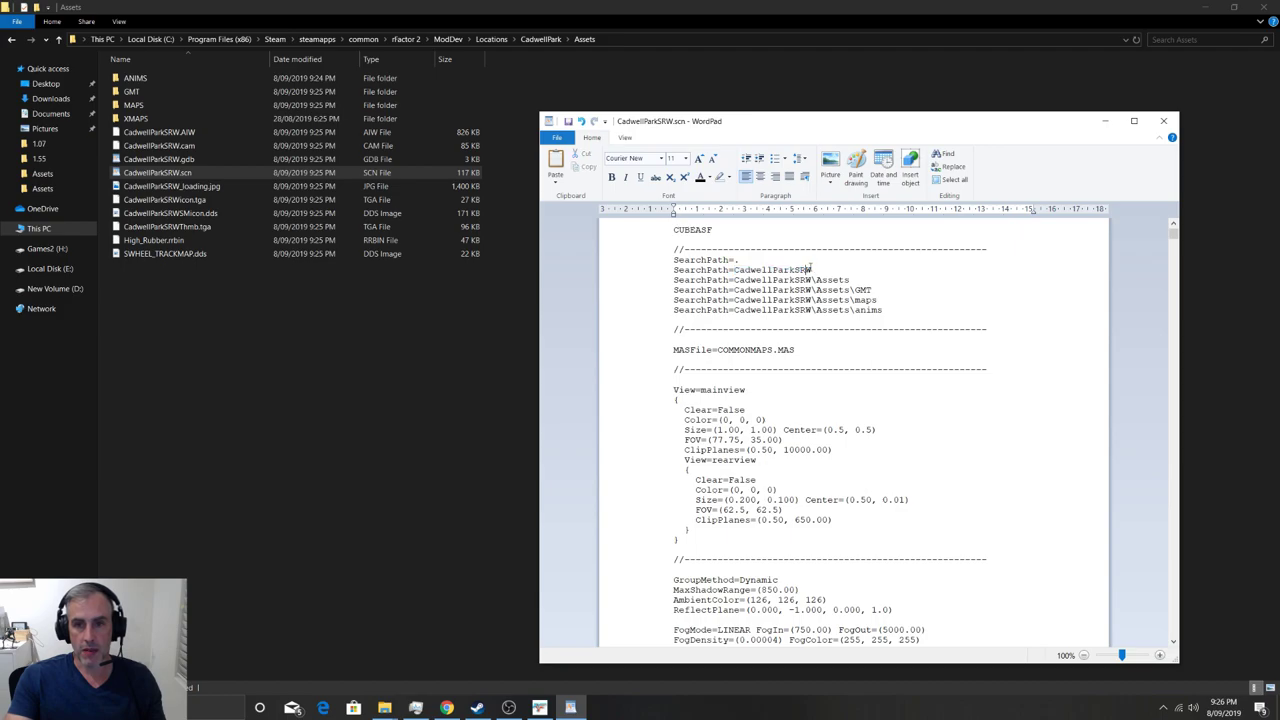
pyautogui.press('BackSpace')
pyautogui.press('BackSpace')
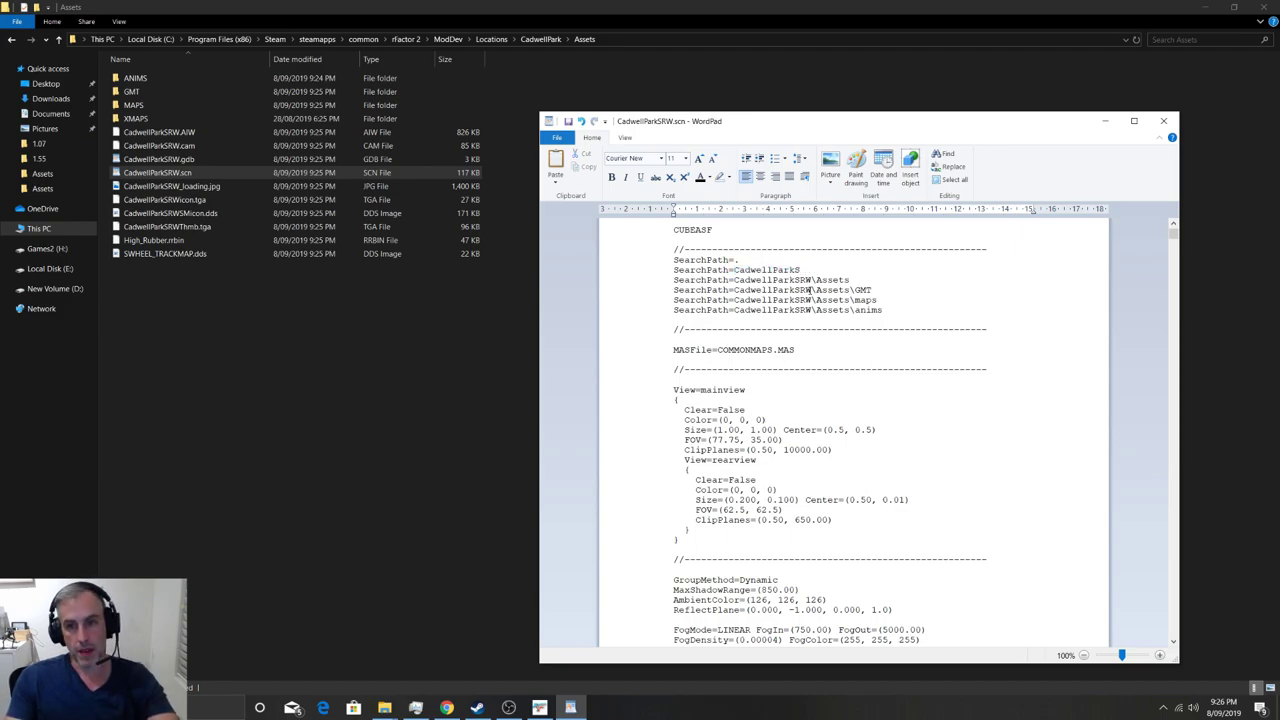
pyautogui.click(811, 280)
pyautogui.press('BackSpace')
pyautogui.press('BackSpace')
pyautogui.press('BackSpace')
pyautogui.click(811, 290)
pyautogui.press('BackSpace')
pyautogui.press('BackSpace')
pyautogui.press('BackSpace')
pyautogui.click(811, 300)
pyautogui.press('BackSpace')
pyautogui.press('BackSpace')
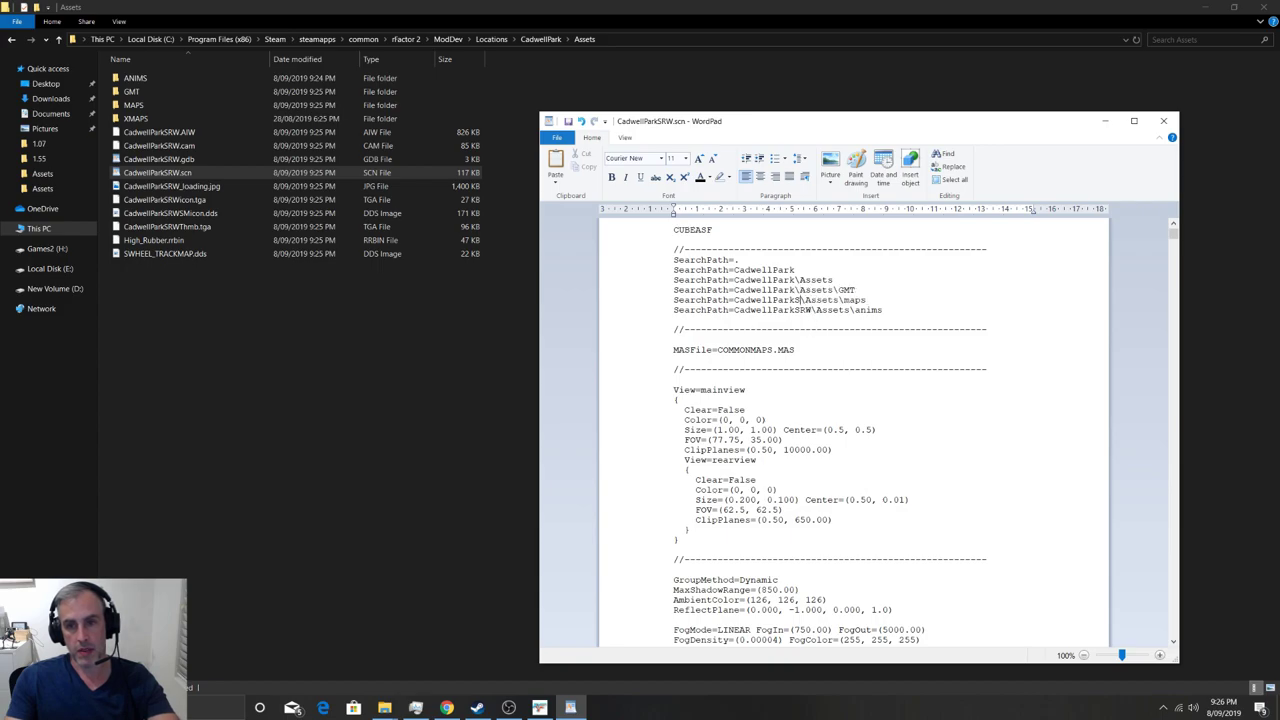
pyautogui.press('BackSpace')
pyautogui.click(812, 310)
pyautogui.press('BackSpace')
pyautogui.press('BackSpace')
pyautogui.press('BackSpace')
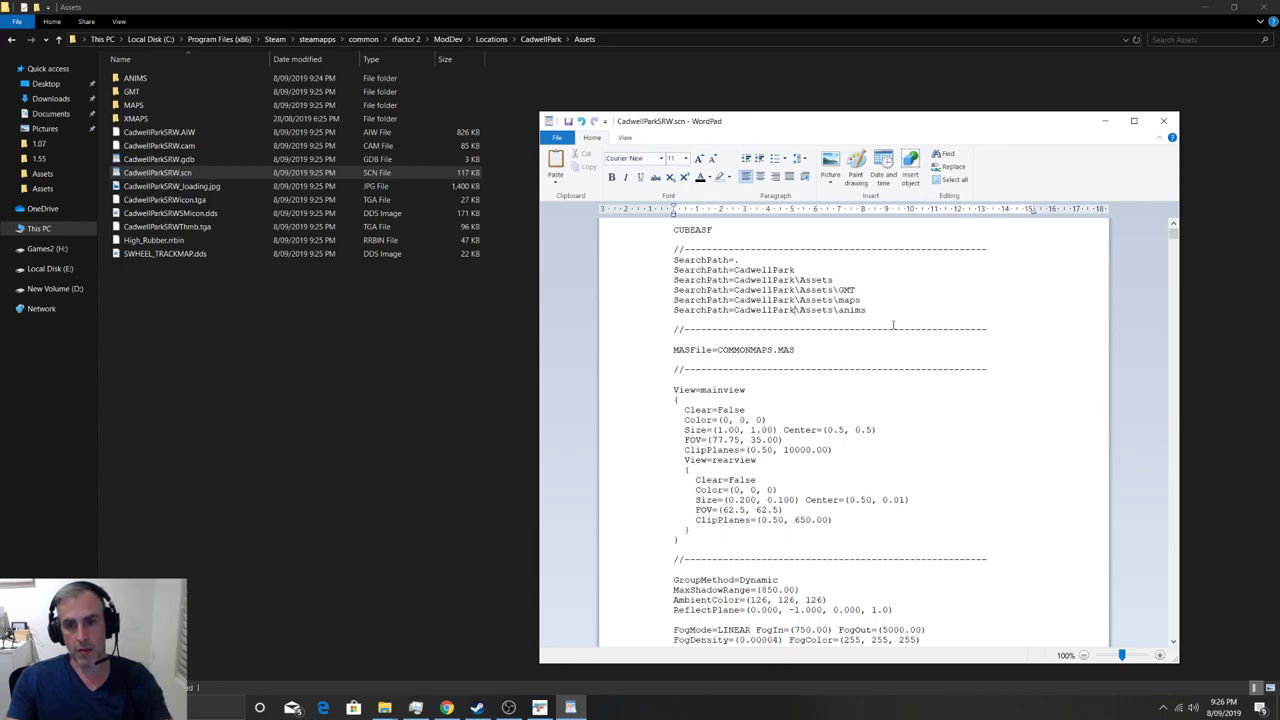
pyautogui.press('Up')
pyautogui.press('End')
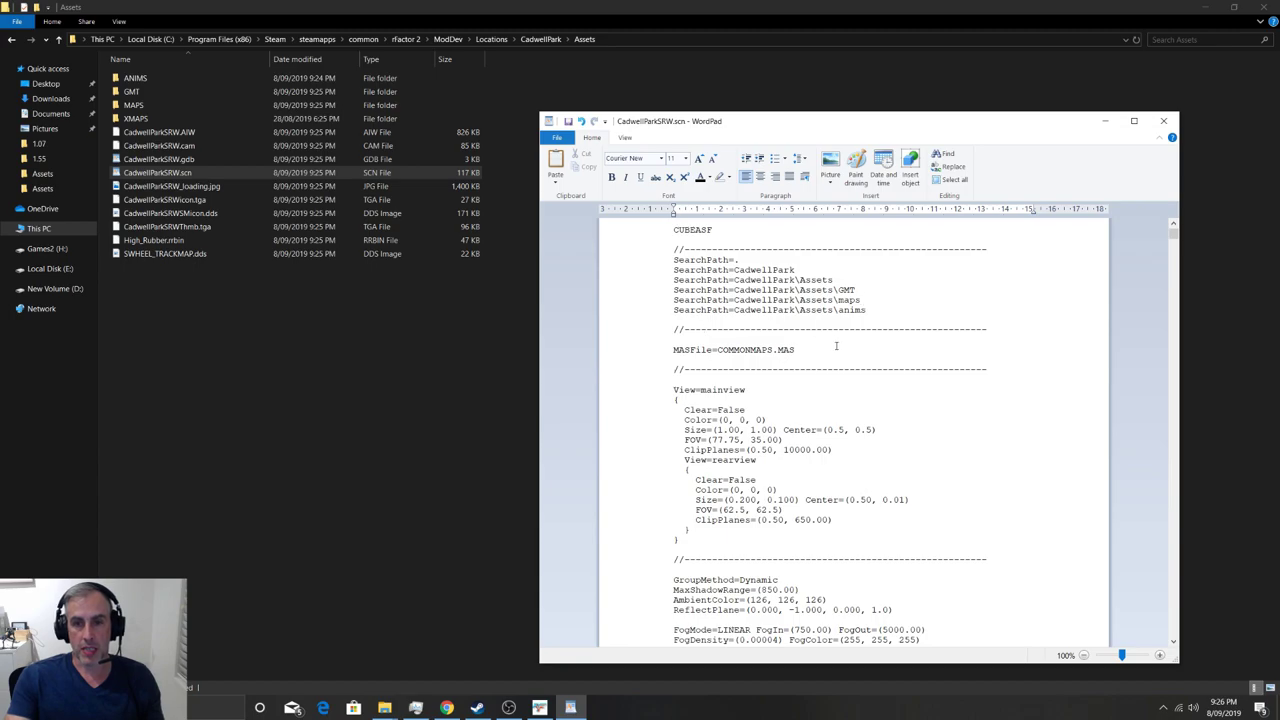
# Review the six edited SearchPath lines, then close WordPad and save the SCN file.
pyautogui.moveTo(870, 311); pyautogui.dragTo(675, 260)
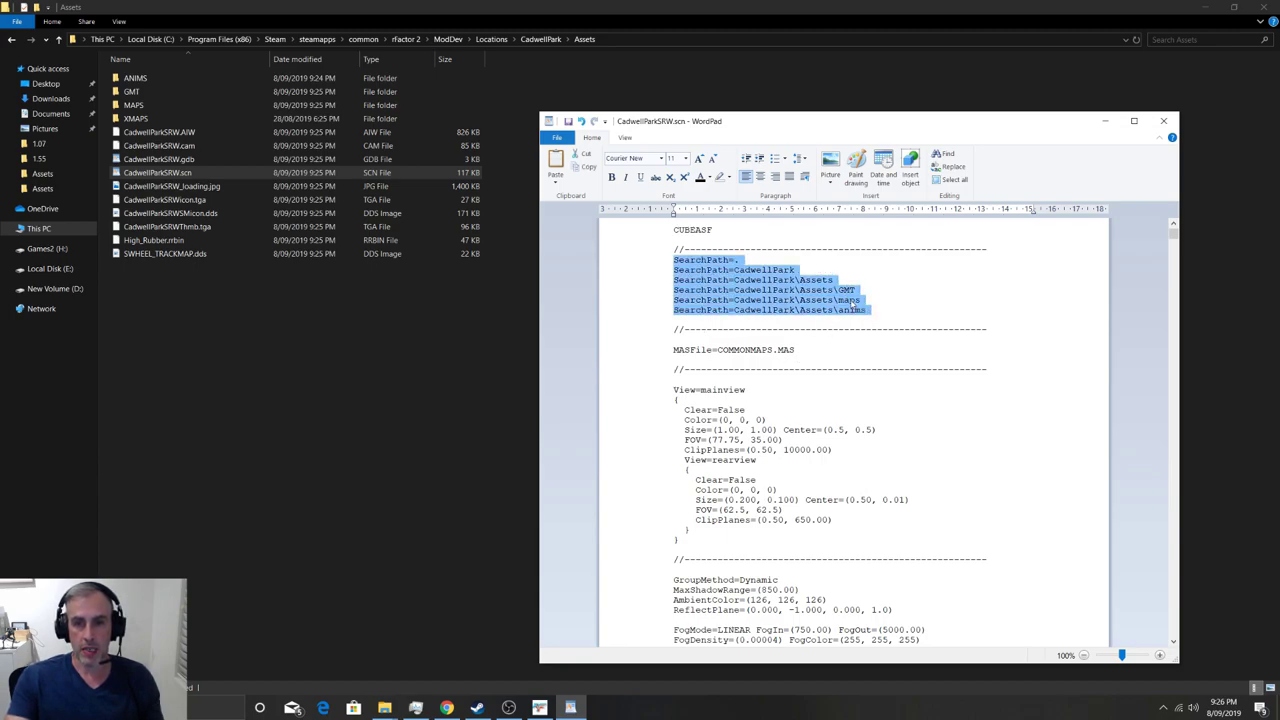
pyautogui.click(855, 310)
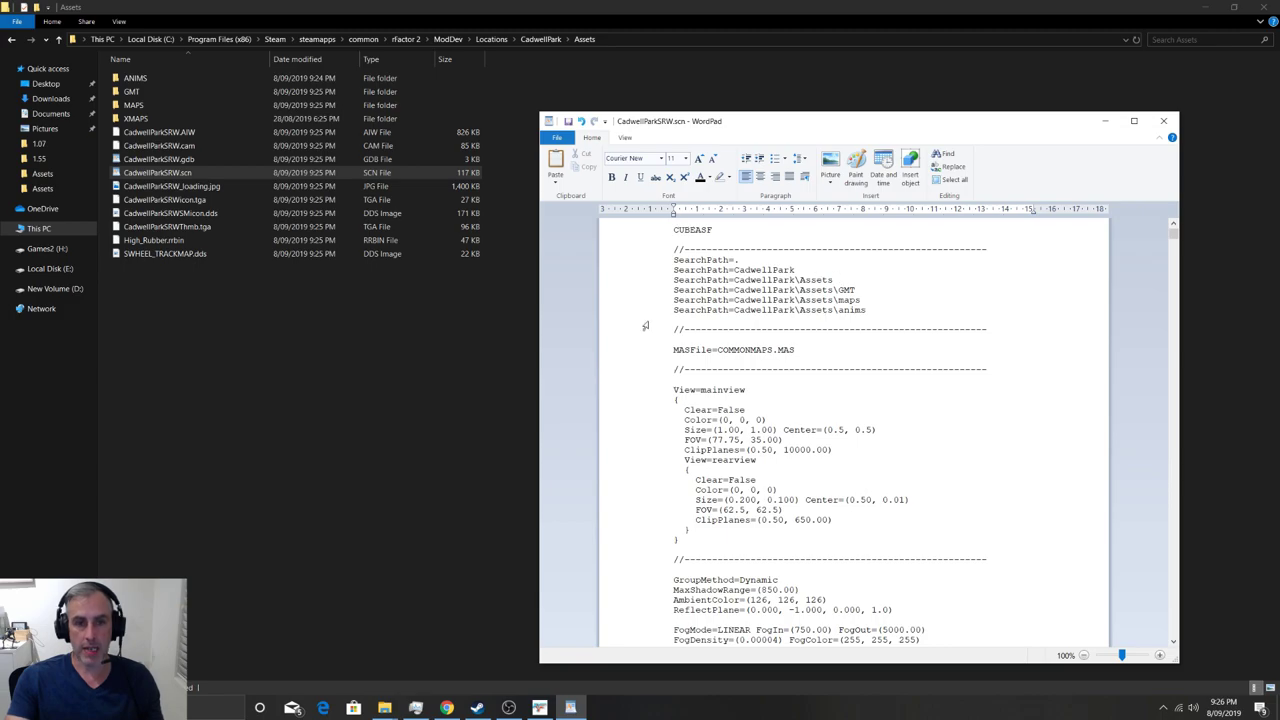
pyautogui.press('Up')
pyautogui.press('Up')
pyautogui.press('Up')
pyautogui.click(1164, 121)
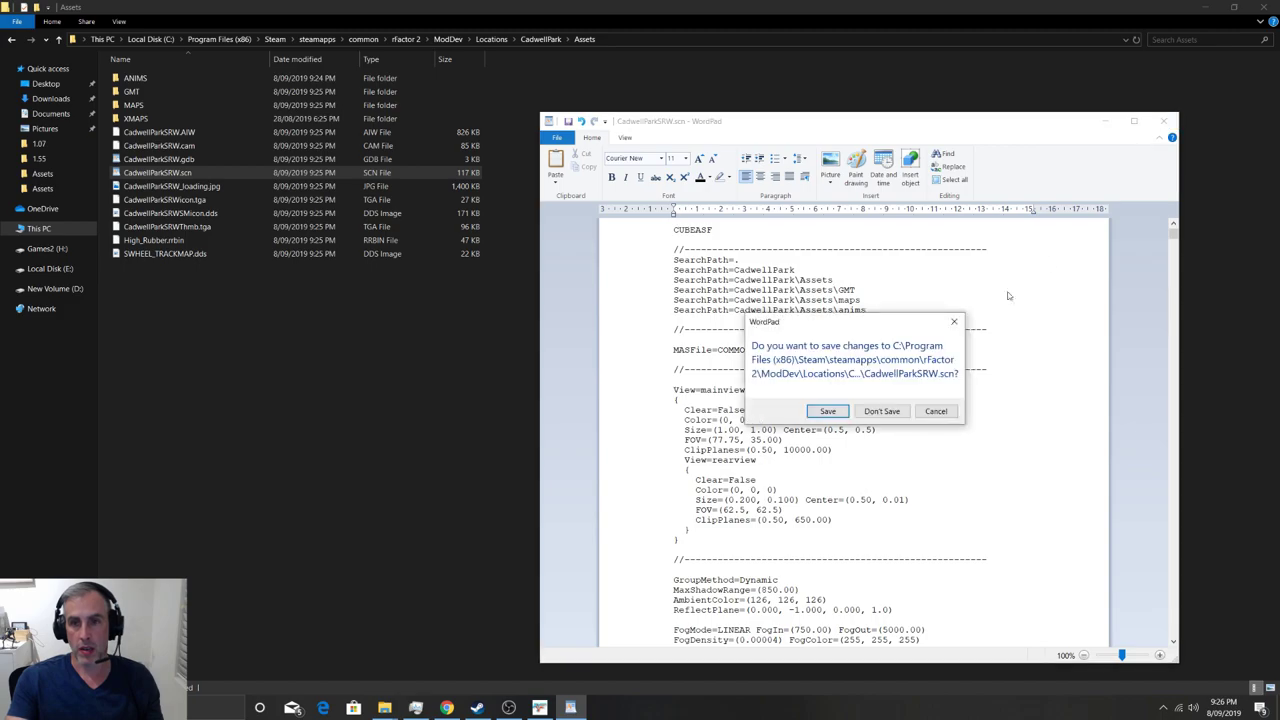
pyautogui.click(832, 416)
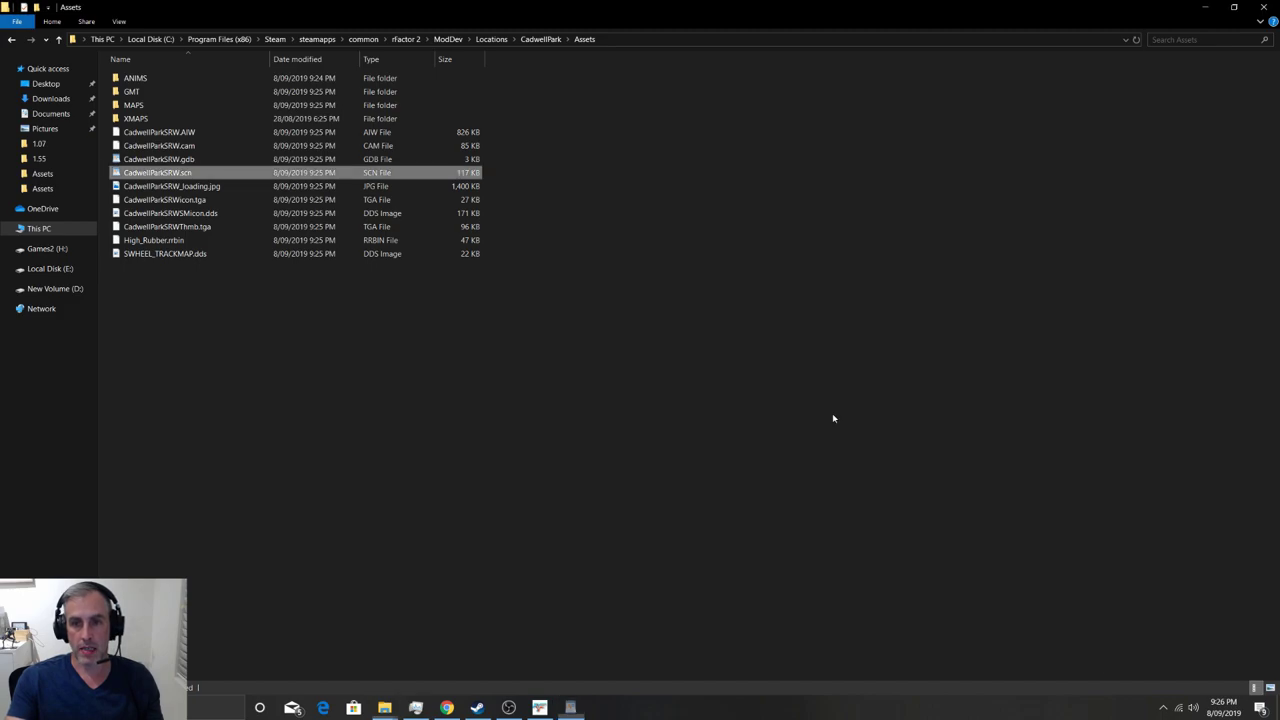
# Start rFactor 2 in Dev Mode from the launcher's sidebar.
pyautogui.click(390, 380)
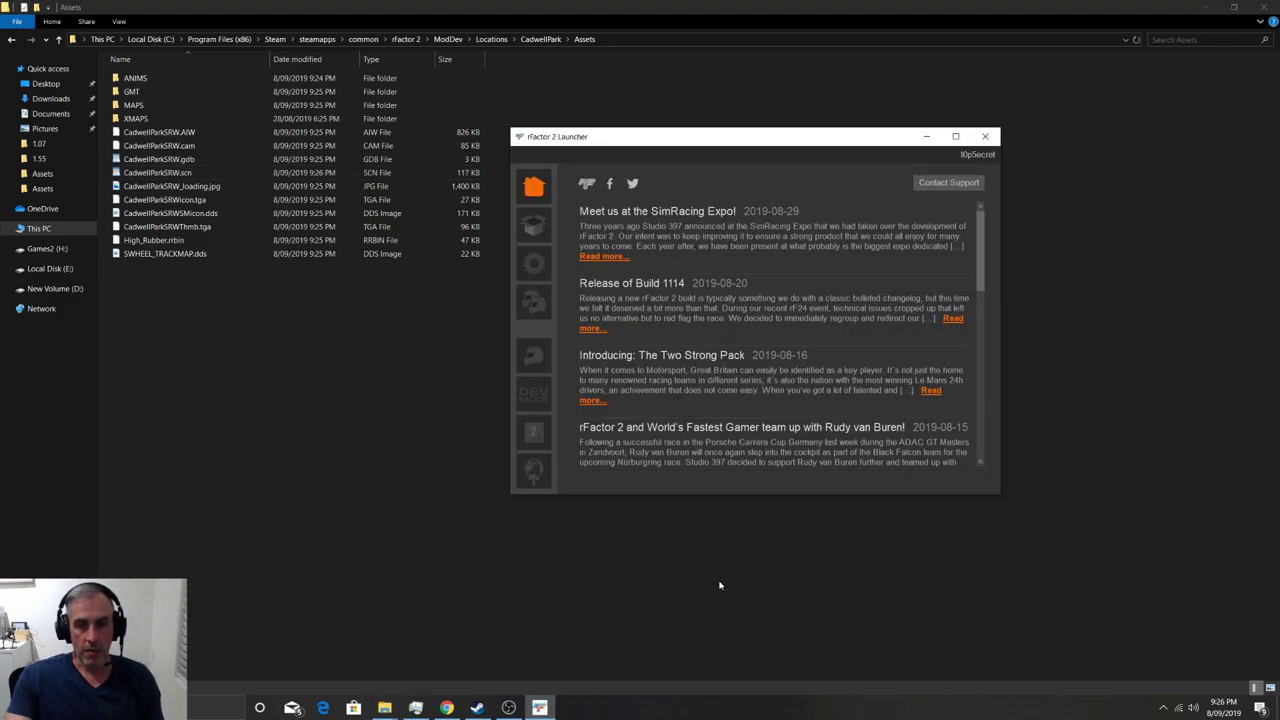
pyautogui.moveTo(741, 148); pyautogui.dragTo(663, 170)
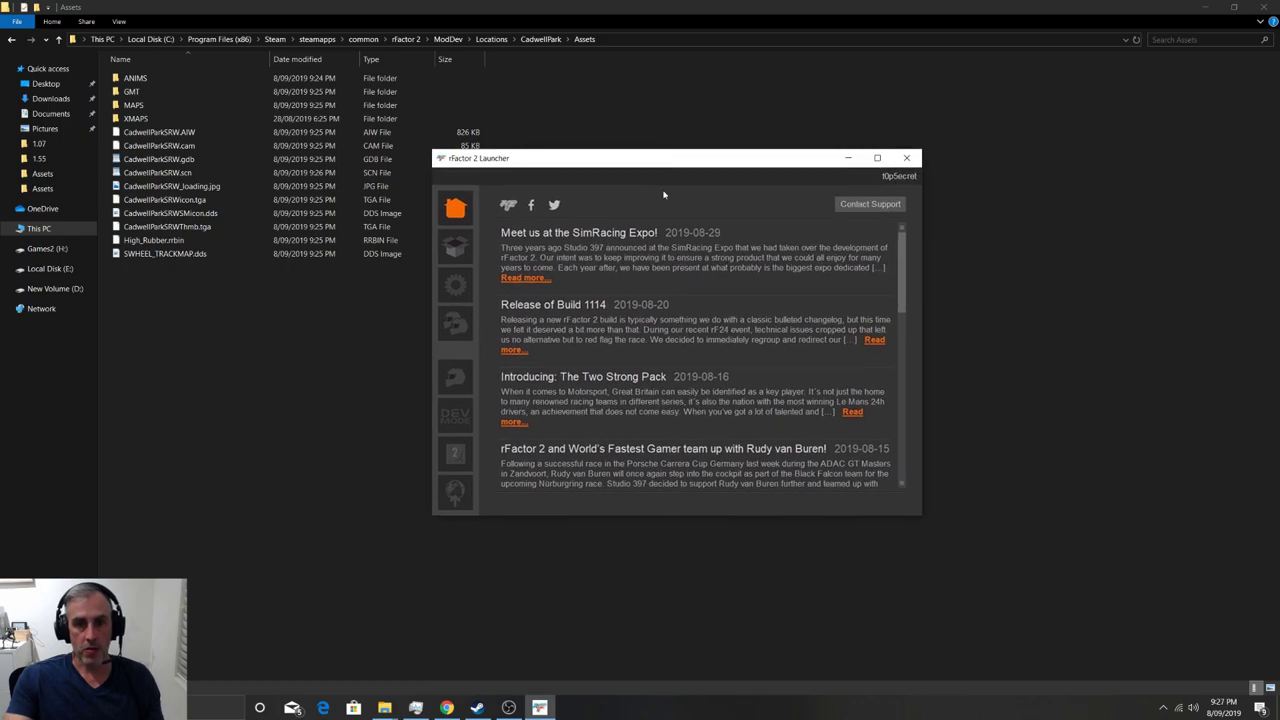
pyautogui.click(457, 427)
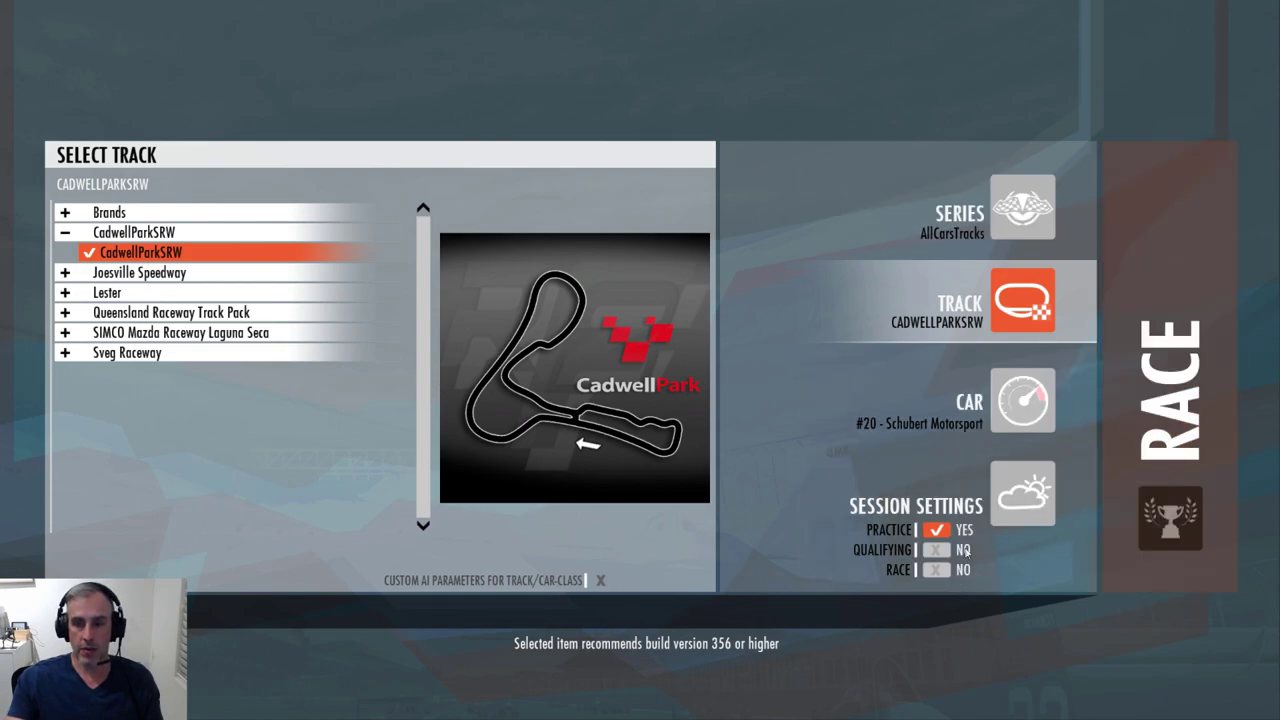
# Open the Practice session settings and load the CadwellParkSRW track with RACE.
pyautogui.click(1025, 510)
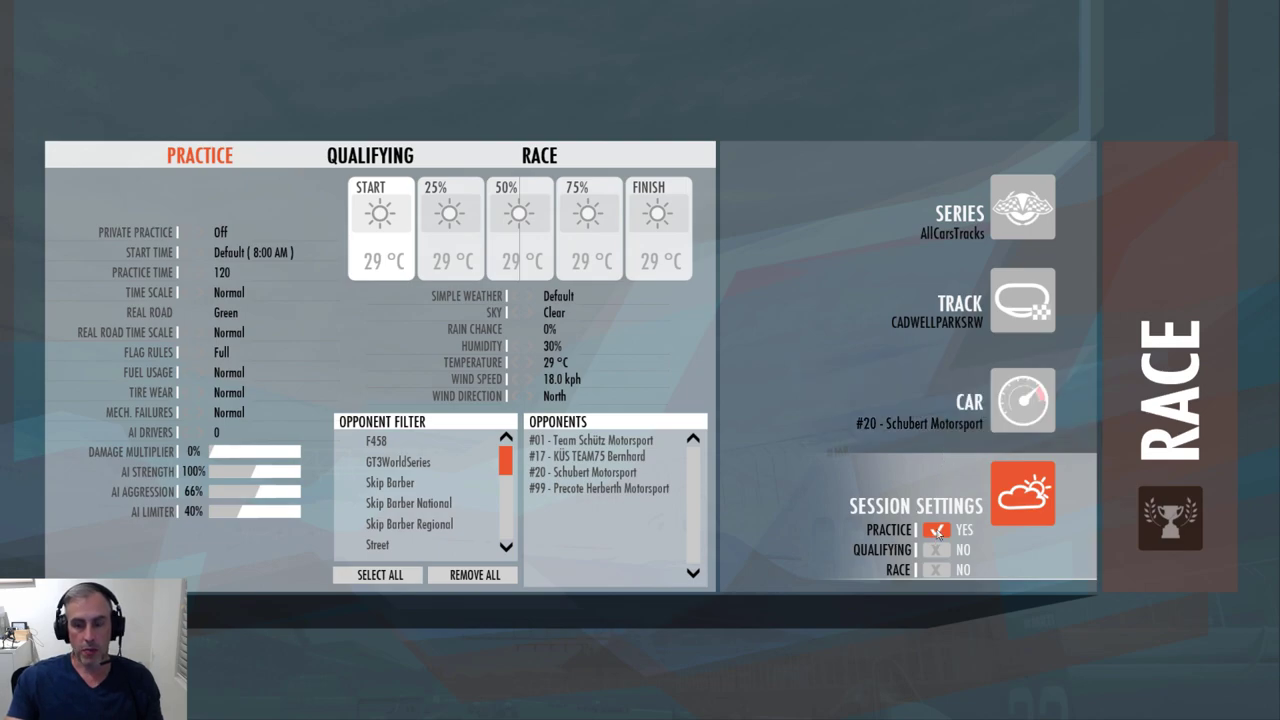
pyautogui.moveTo(217, 437)
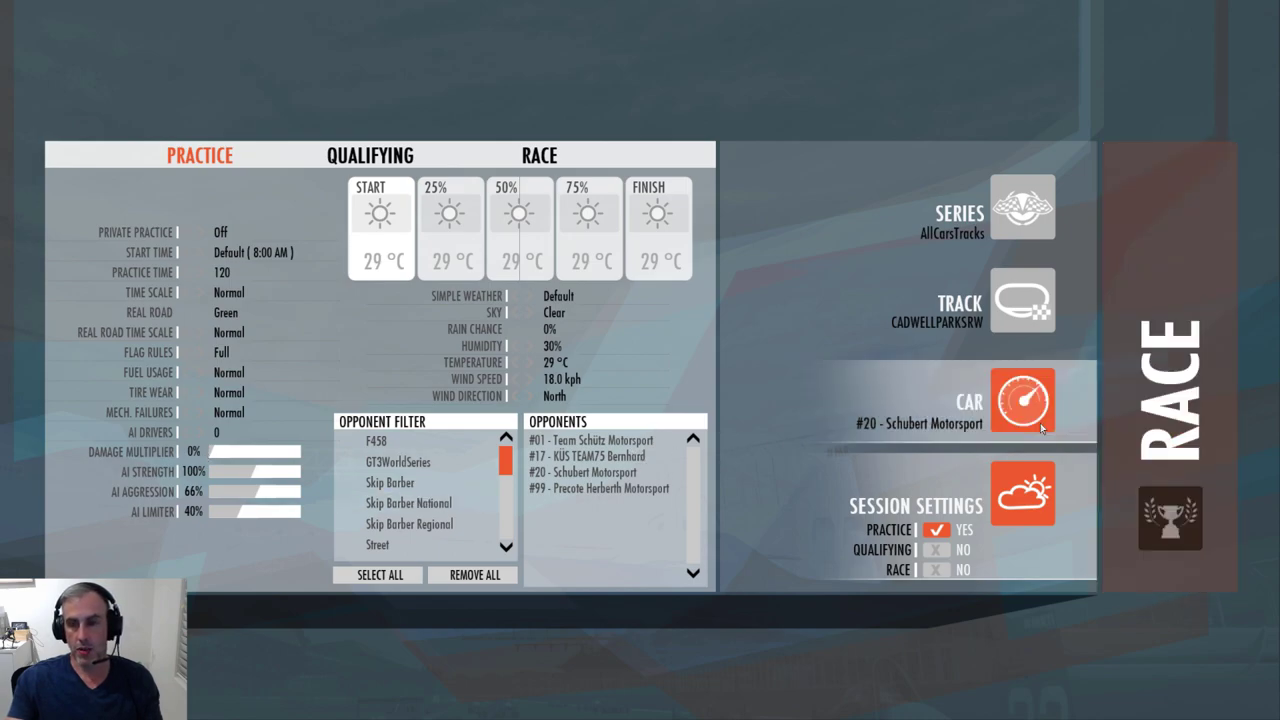
pyautogui.click(1170, 390)
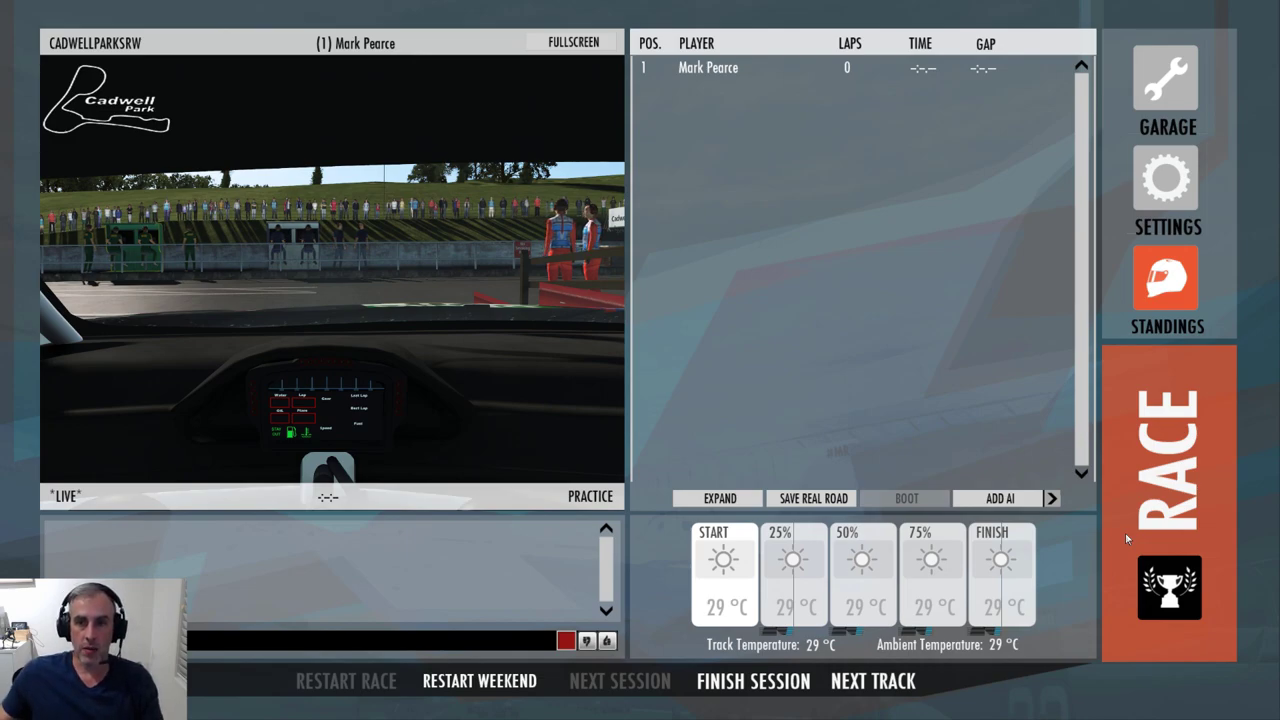
# Start the session from the RACE button, placing the car in the Cadwell Park pit lane in cockpit view.
pyautogui.click(1173, 474)
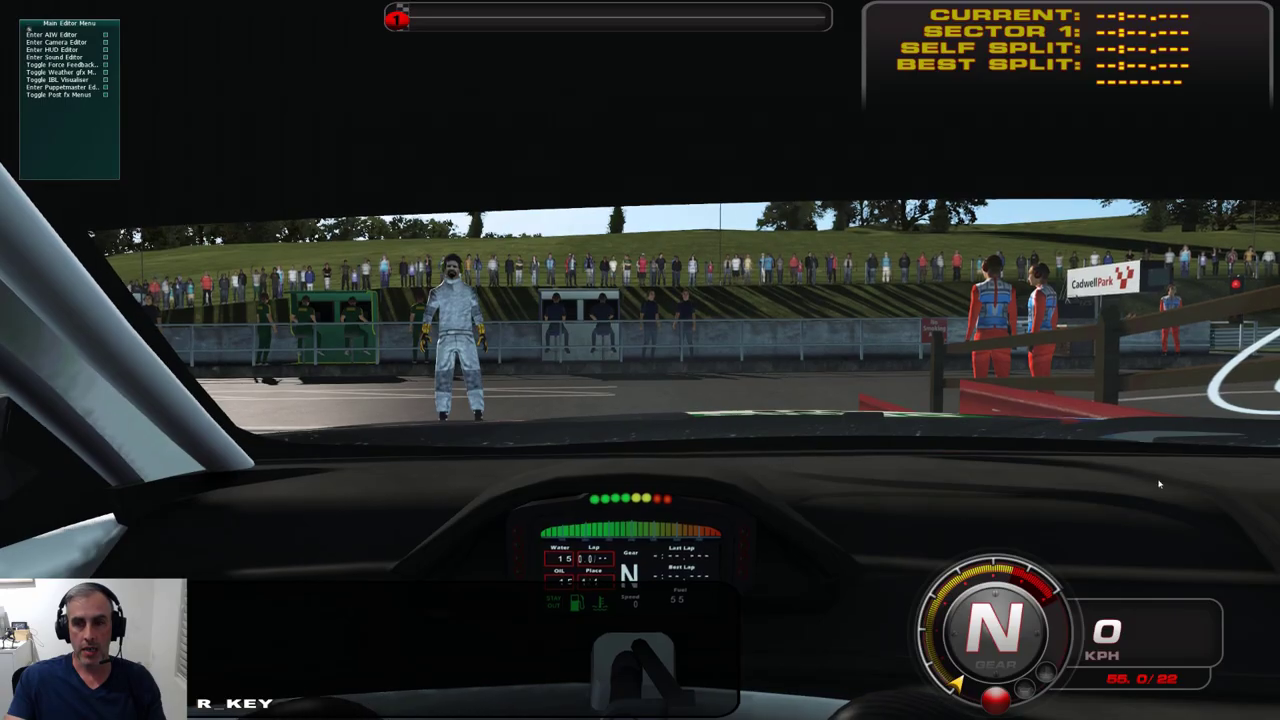